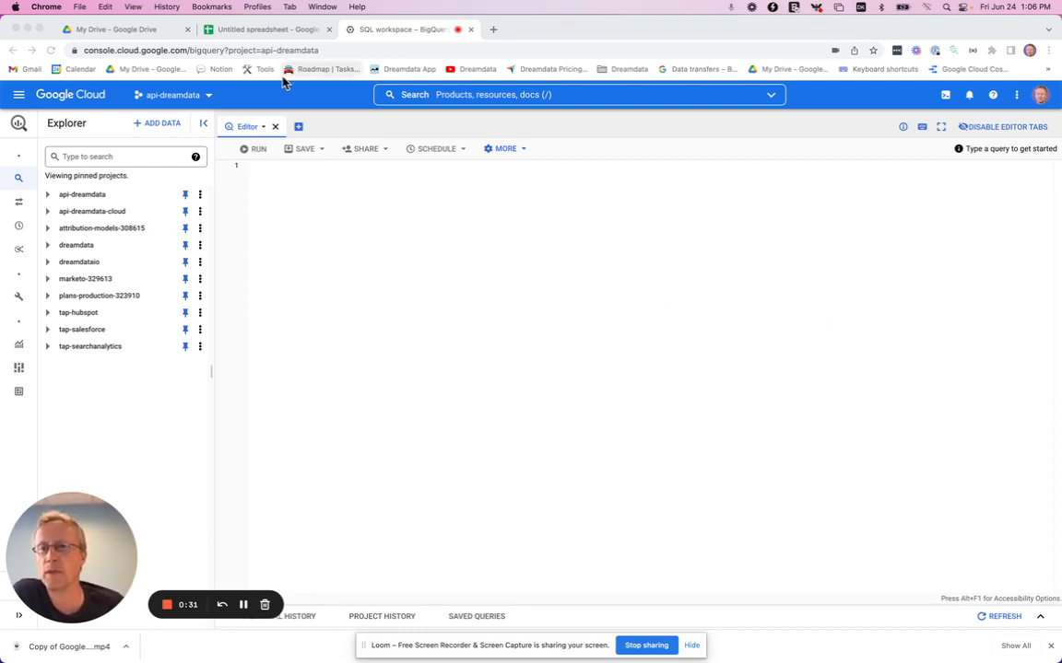
- Switch to the untitled spreadsheet in Google Sheets and rename it "Paid ads"
click(247, 33)
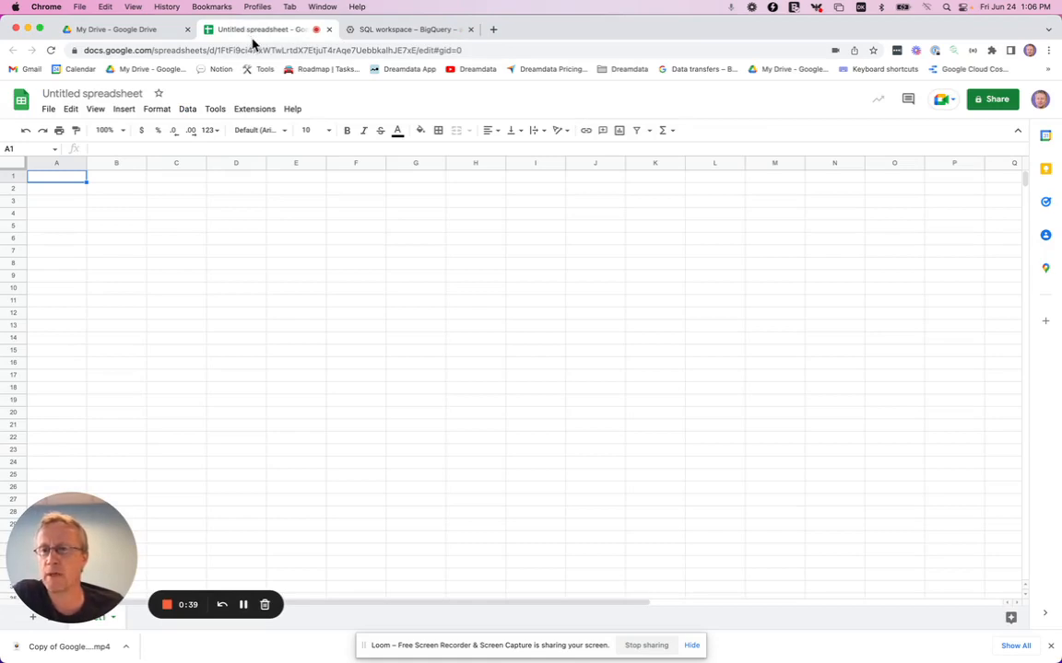
click(81, 92)
double_click(84, 92)
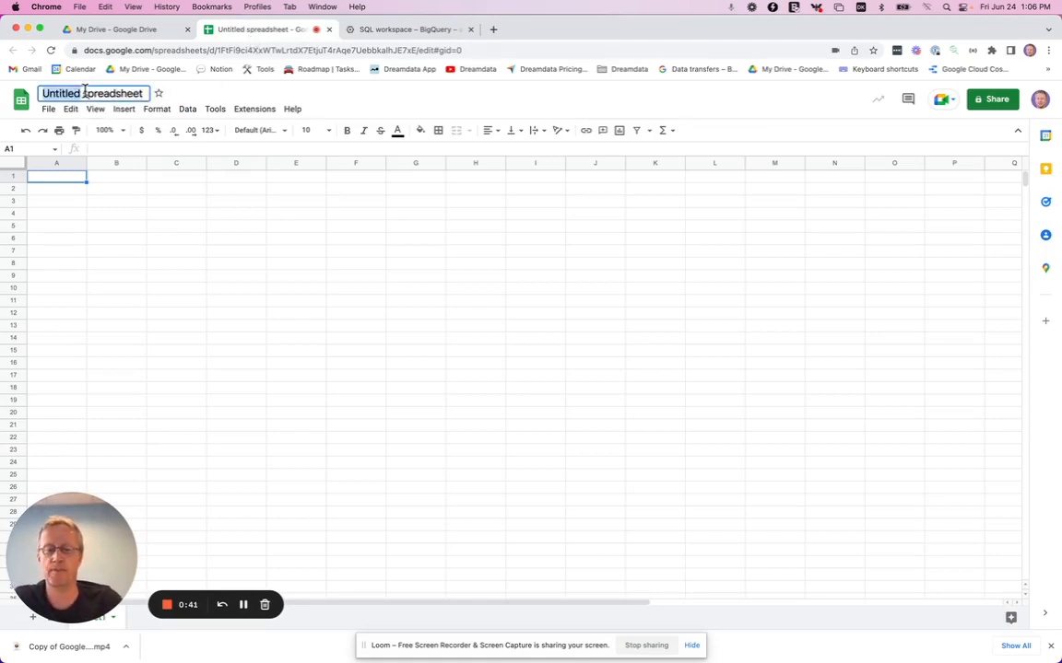
drag(84, 92, 130, 93)
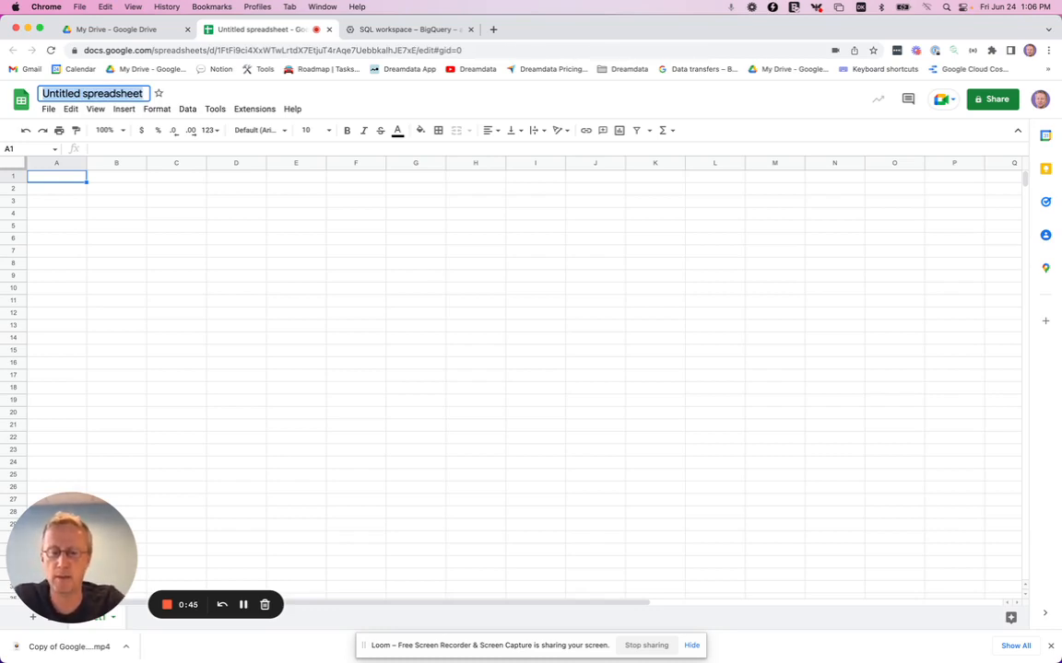
text(Paid)
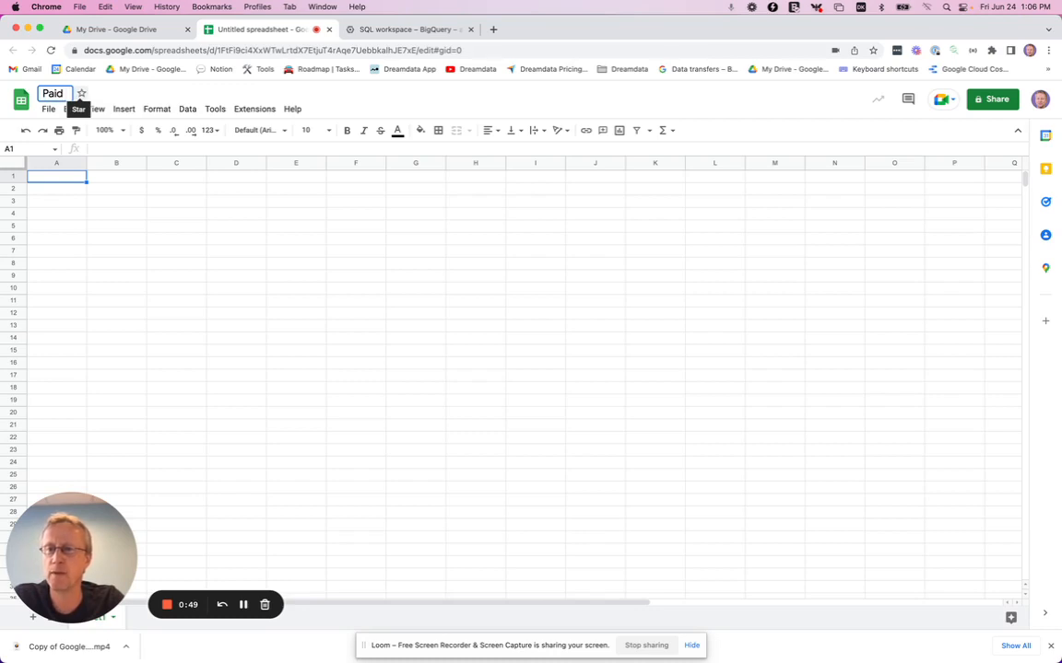
text( ads)
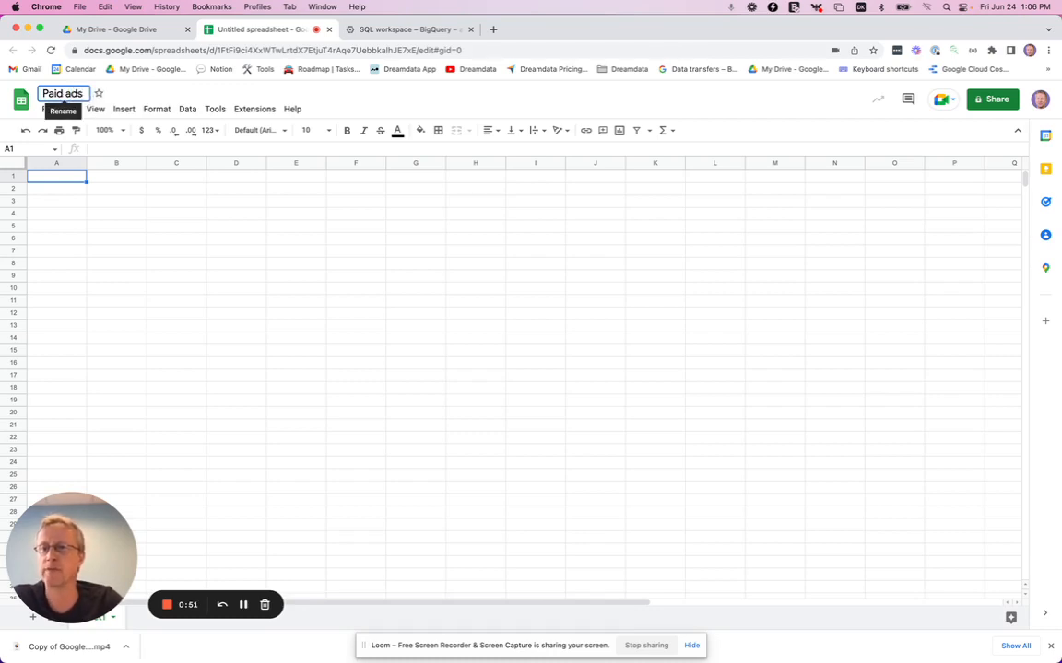
key(Return)
click(141, 191)
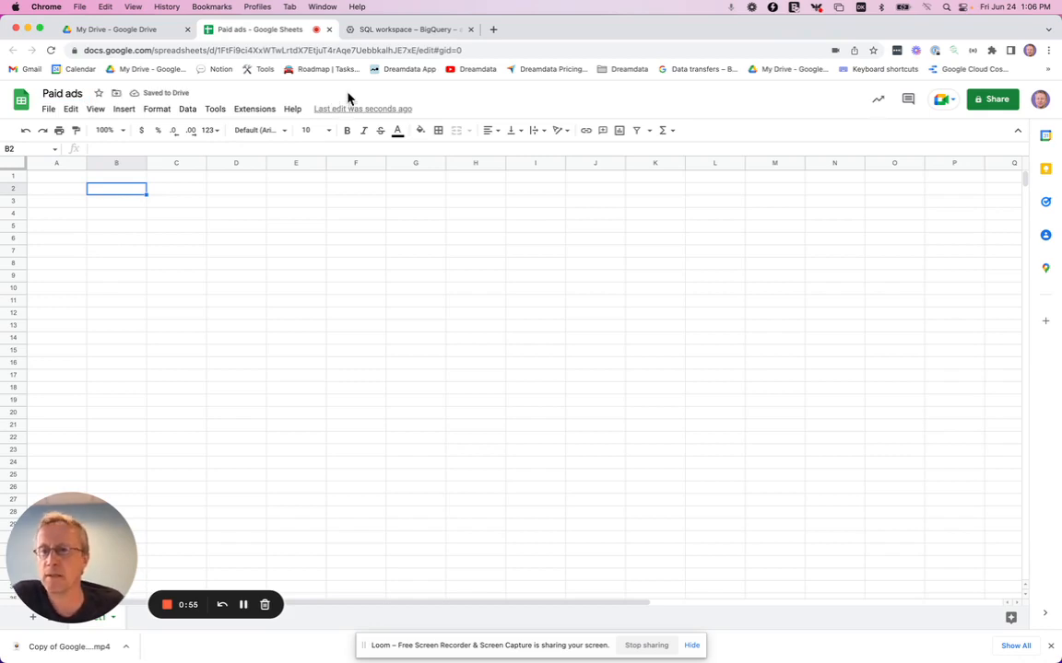
- Start a BigQuery data connection for the spreadsheet and choose the dreamdata cloud project
click(187, 111)
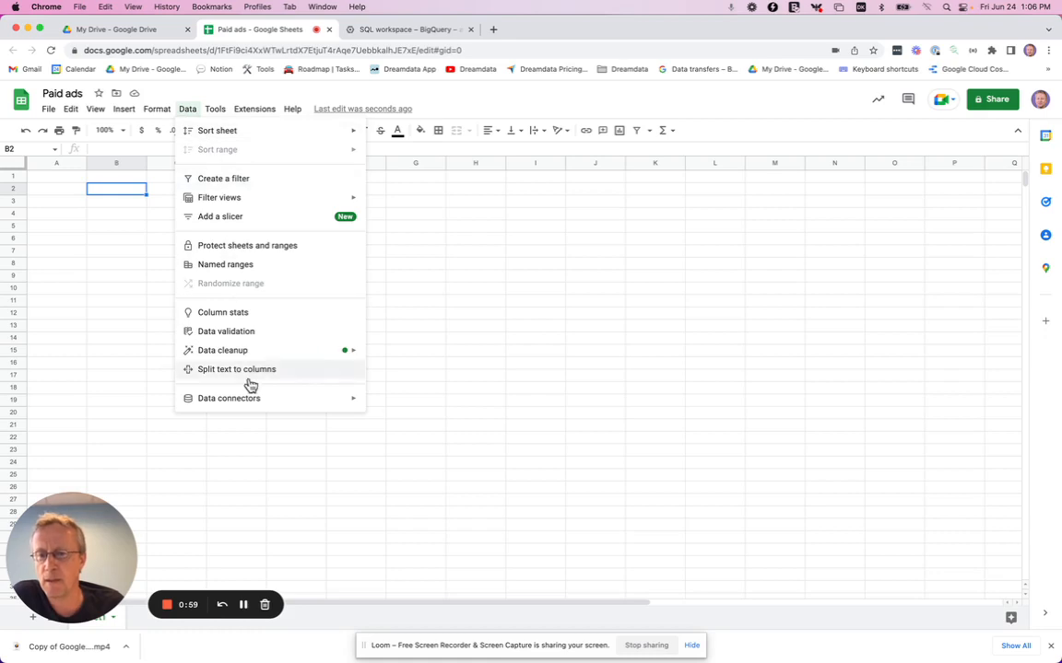
mouse_move(260, 402)
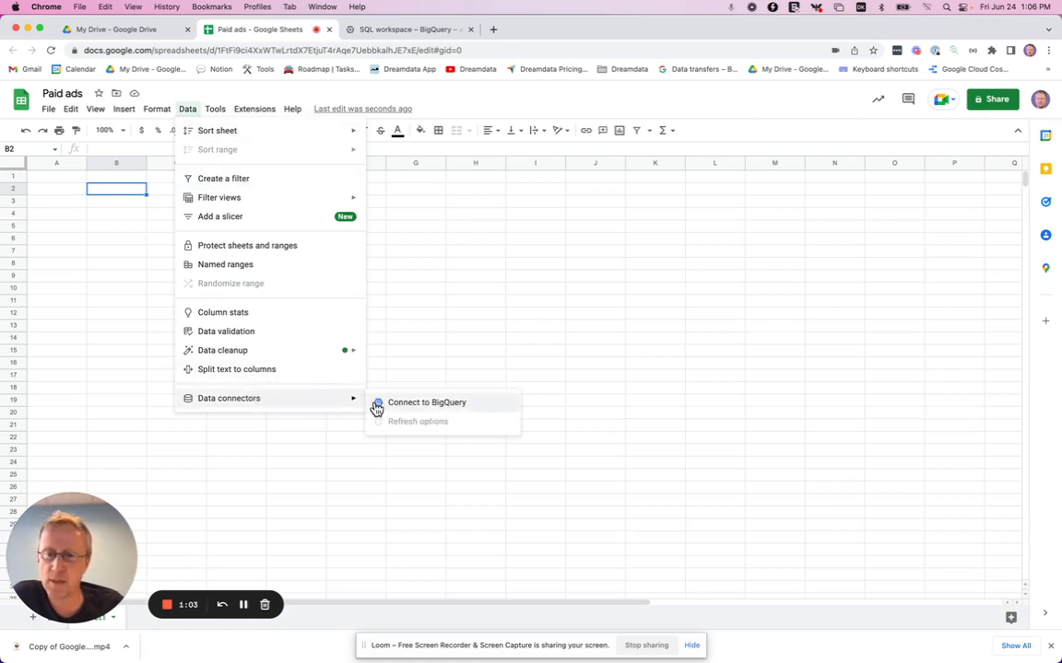
click(447, 406)
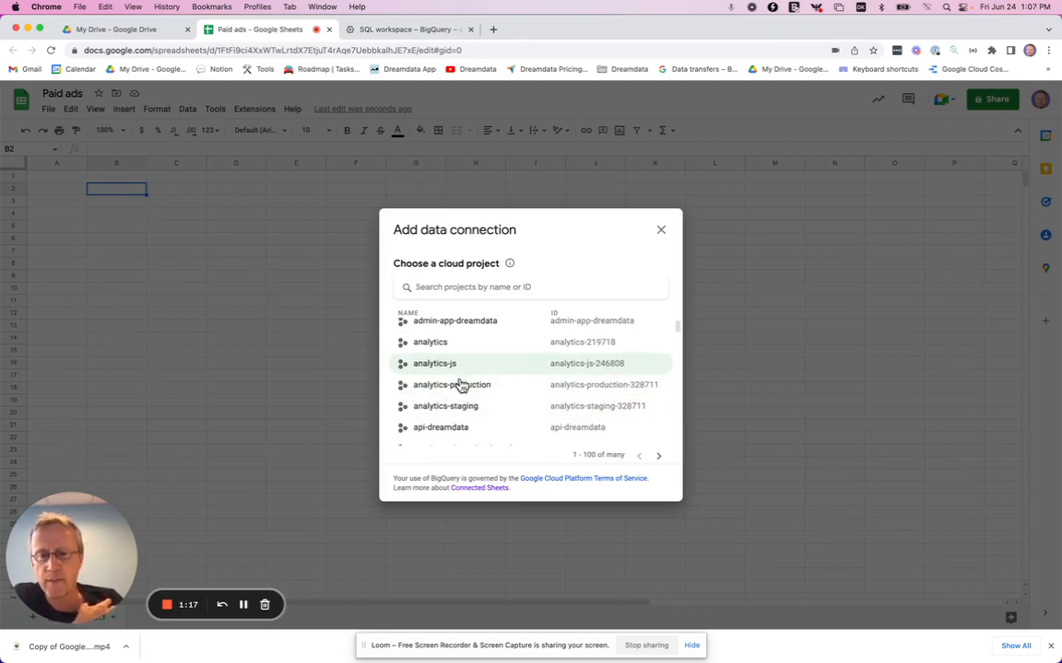
scroll(461, 386, down, 4)
scroll(461, 385, down, 4)
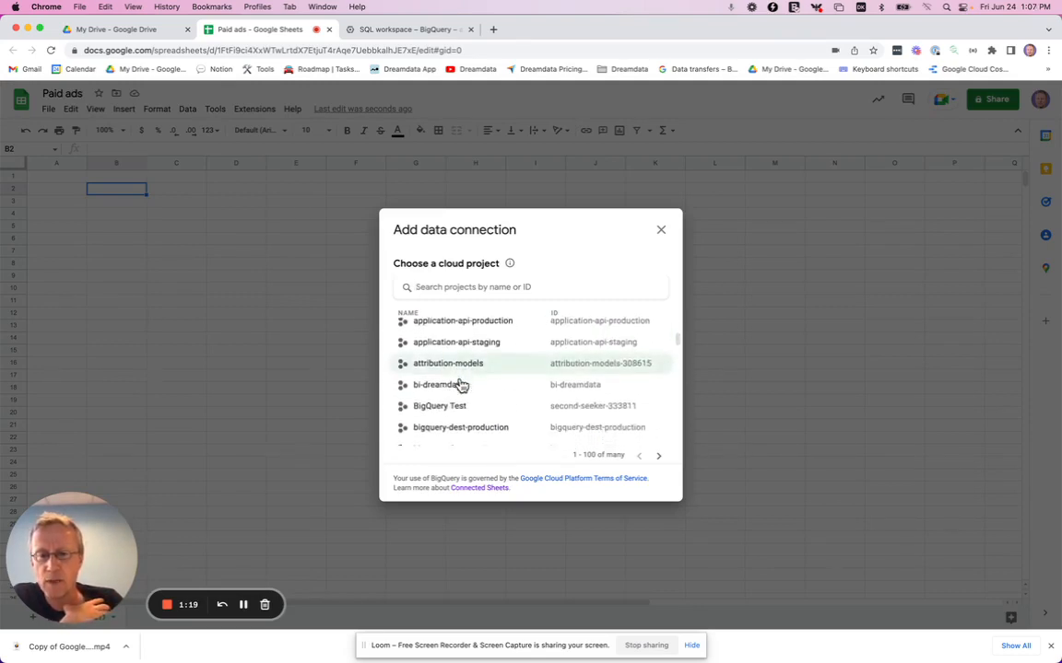
scroll(461, 385, down, 2)
scroll(460, 385, down, 8)
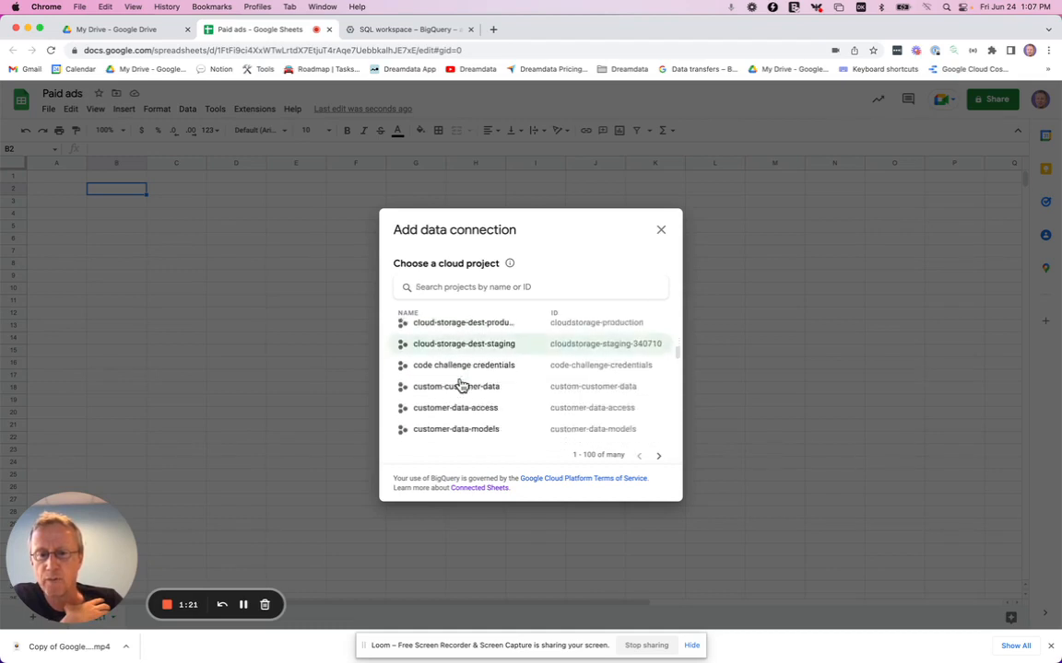
scroll(461, 385, down, 6)
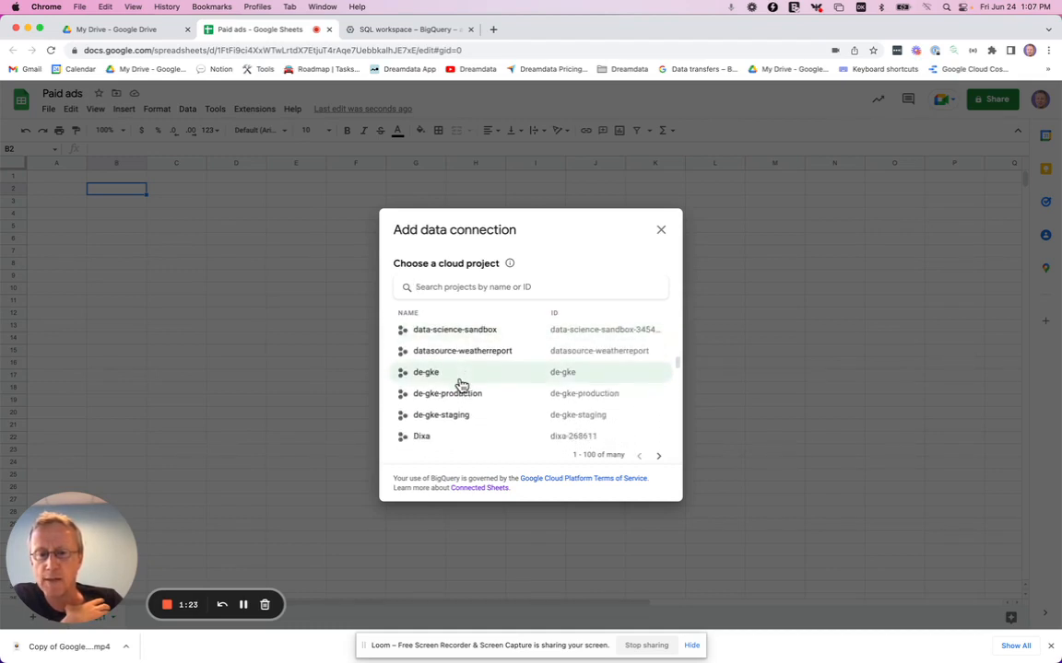
click(431, 355)
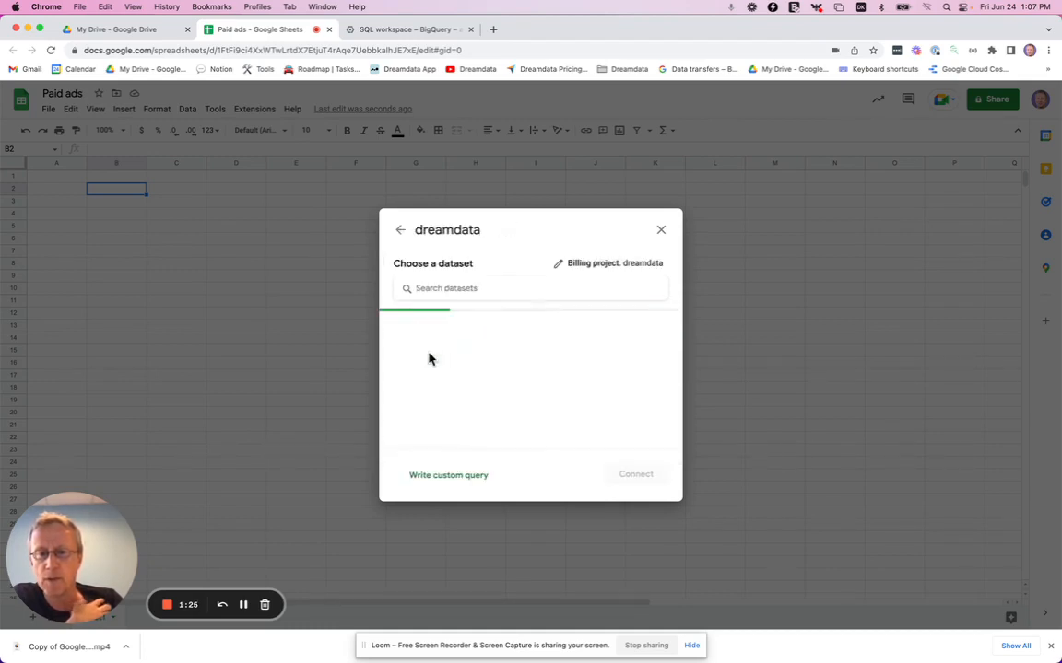
- Connect the paid_ads table from the dreamdata_io dataset to the spreadsheet
scroll(429, 360, down, 10)
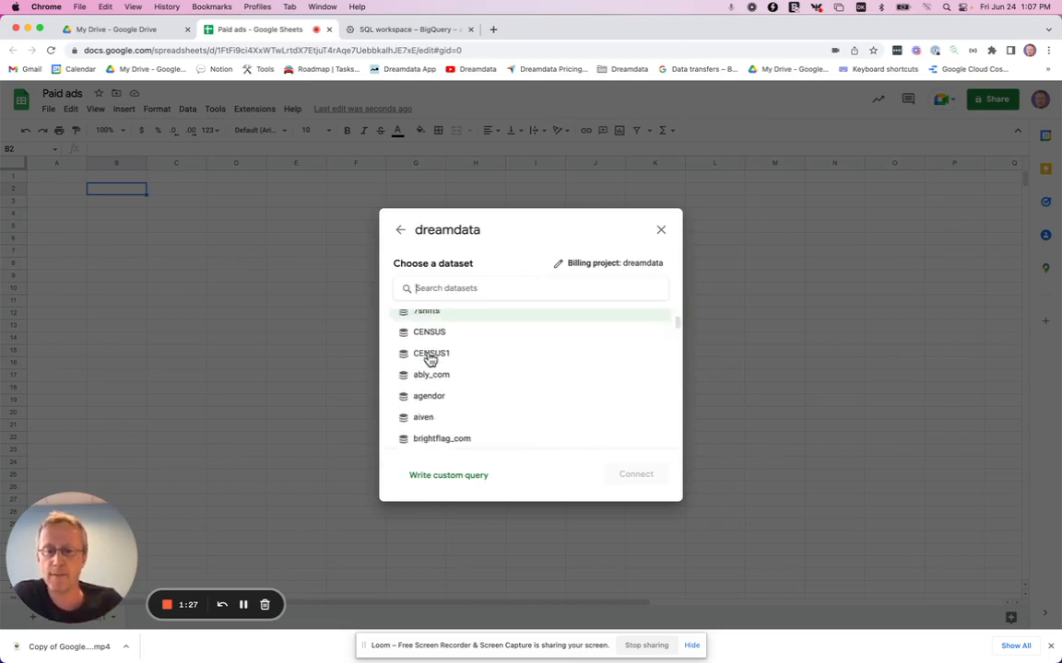
scroll(430, 360, down, 1)
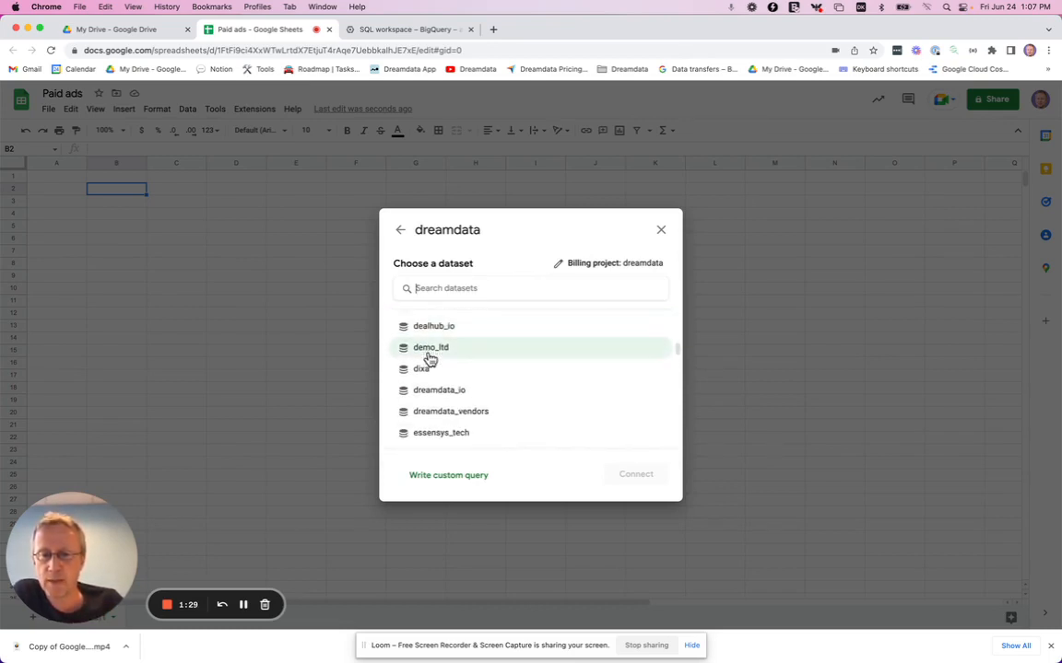
click(449, 392)
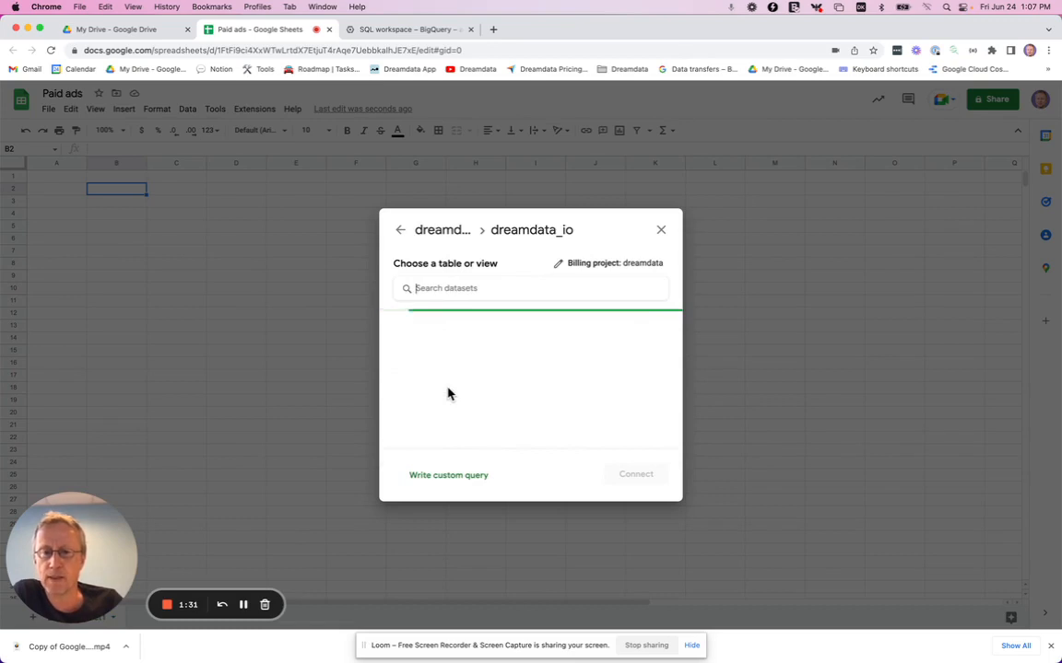
scroll(450, 395, down, 2)
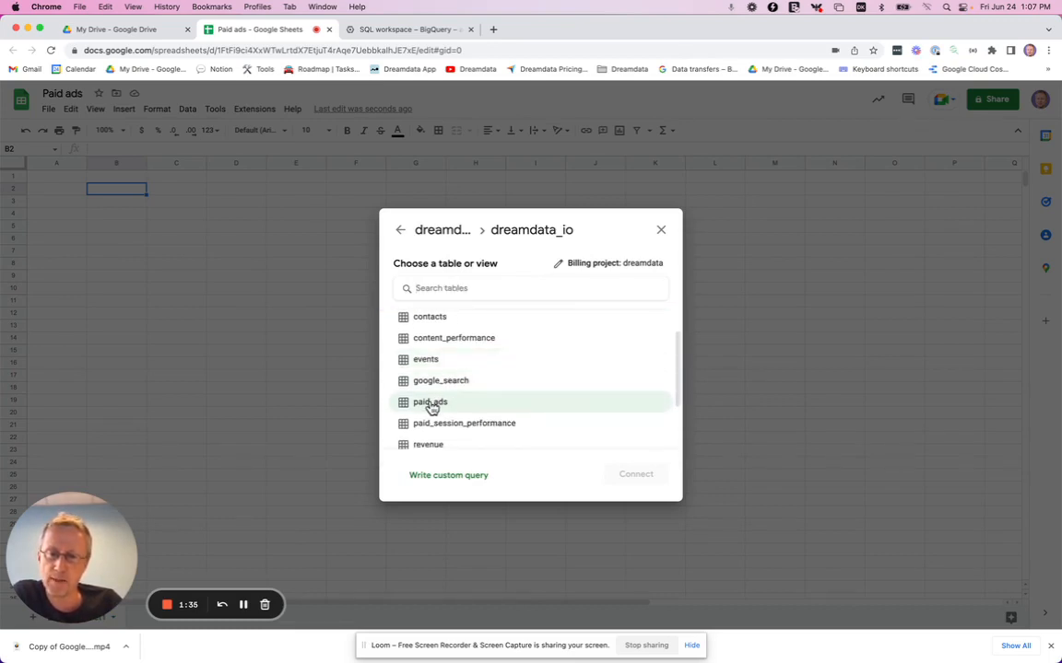
click(431, 406)
click(623, 475)
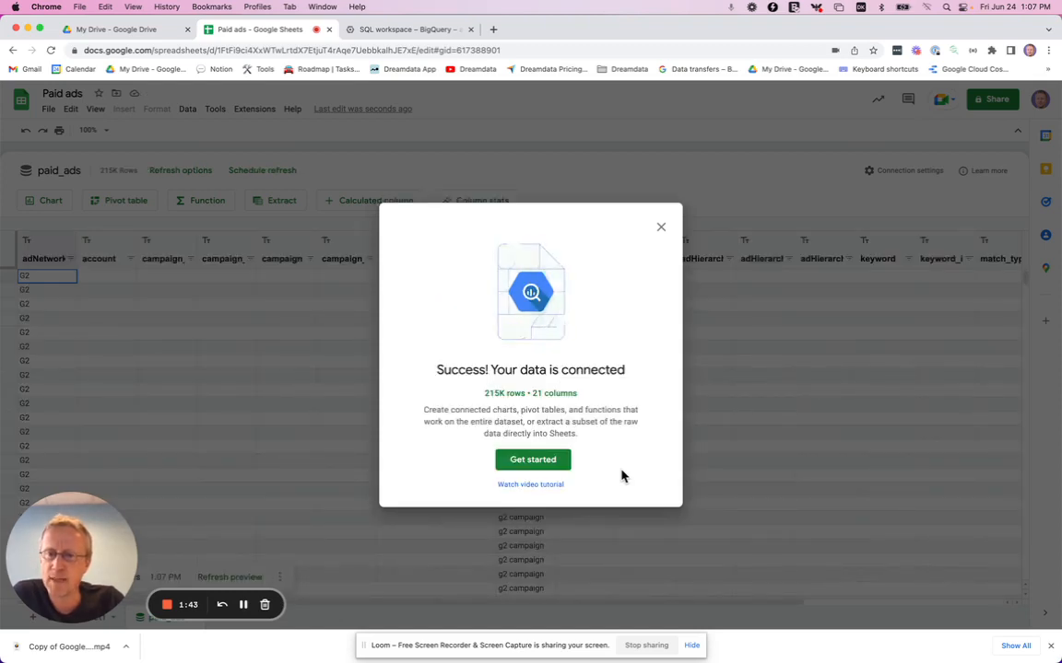
click(532, 460)
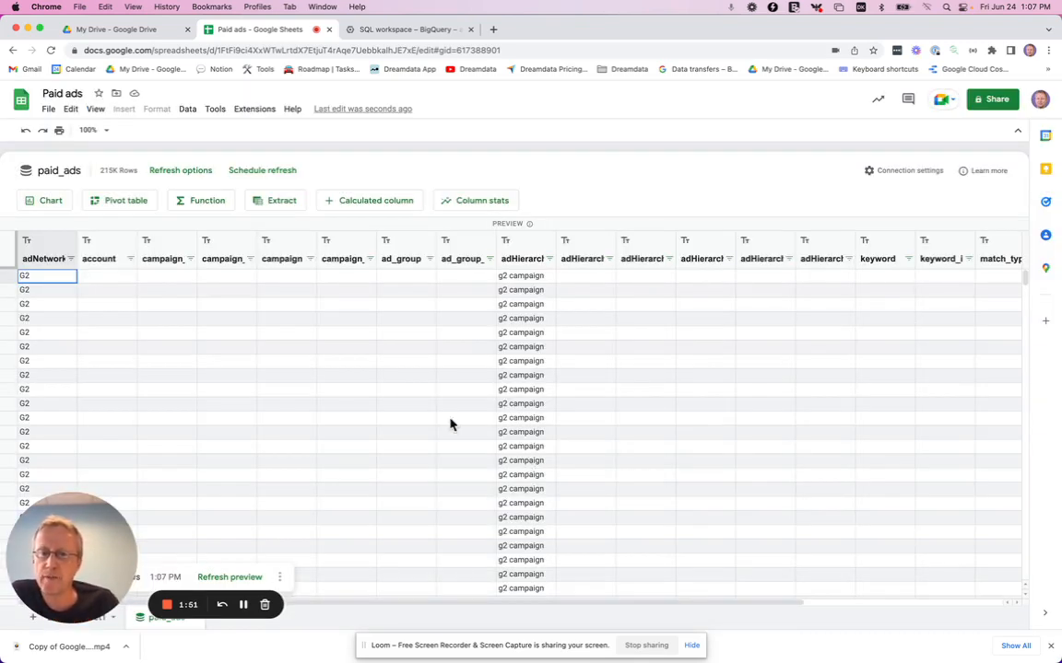
- Examine the rows and columns in the preview of the connected paid_ads data
scroll(411, 386, down, 2)
scroll(411, 390, down, 10)
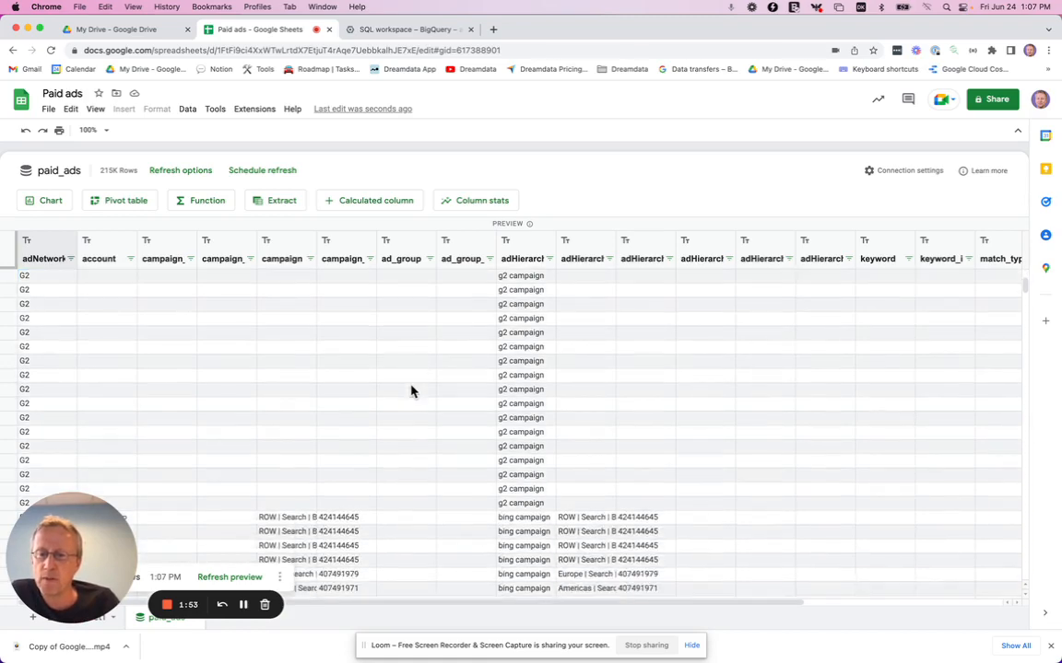
scroll(411, 391, down, 3)
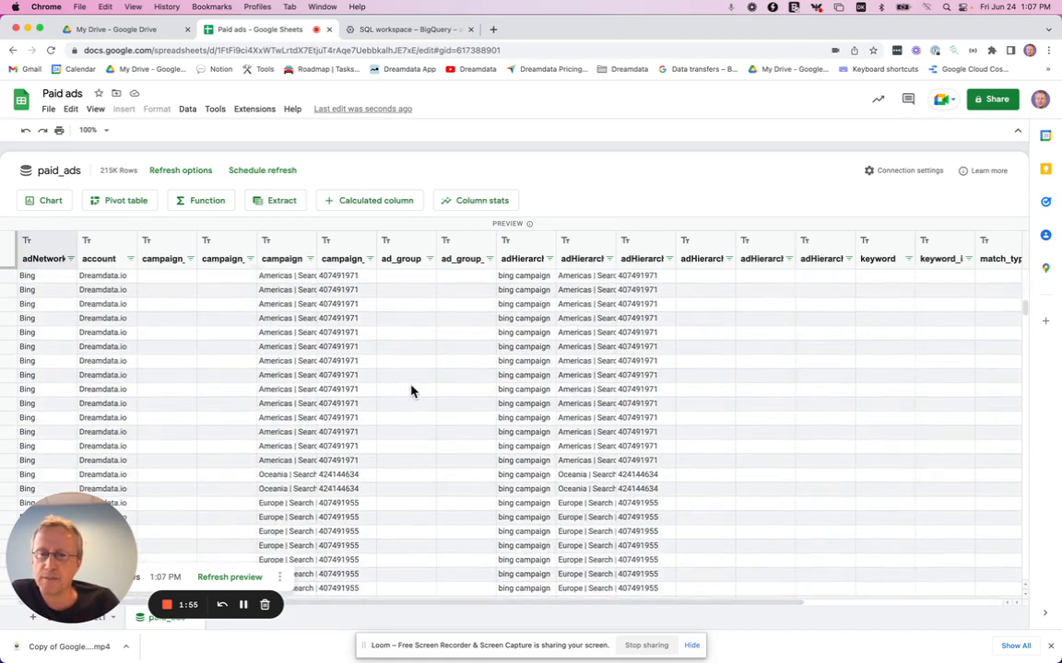
scroll(411, 390, down, 3)
scroll(411, 390, up, 12)
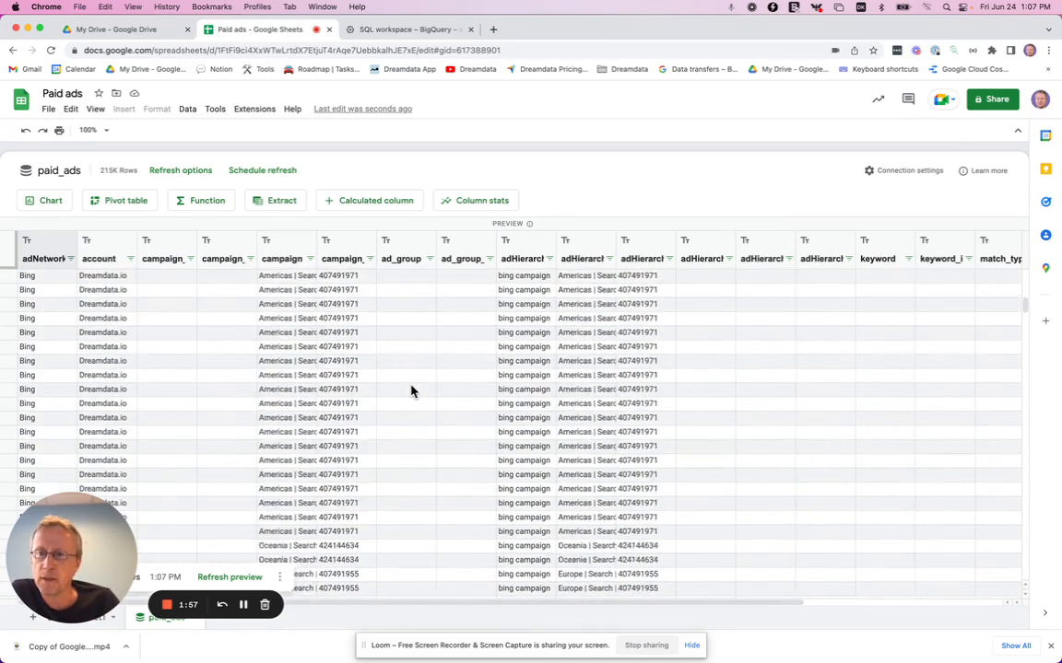
scroll(411, 391, down, 5)
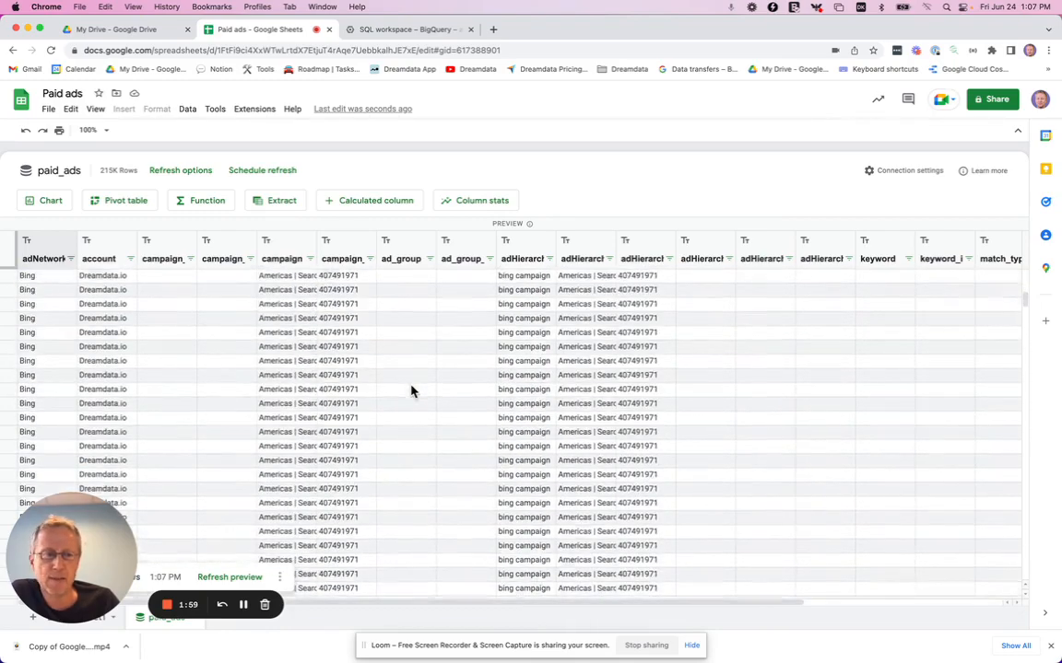
scroll(411, 391, down, 10)
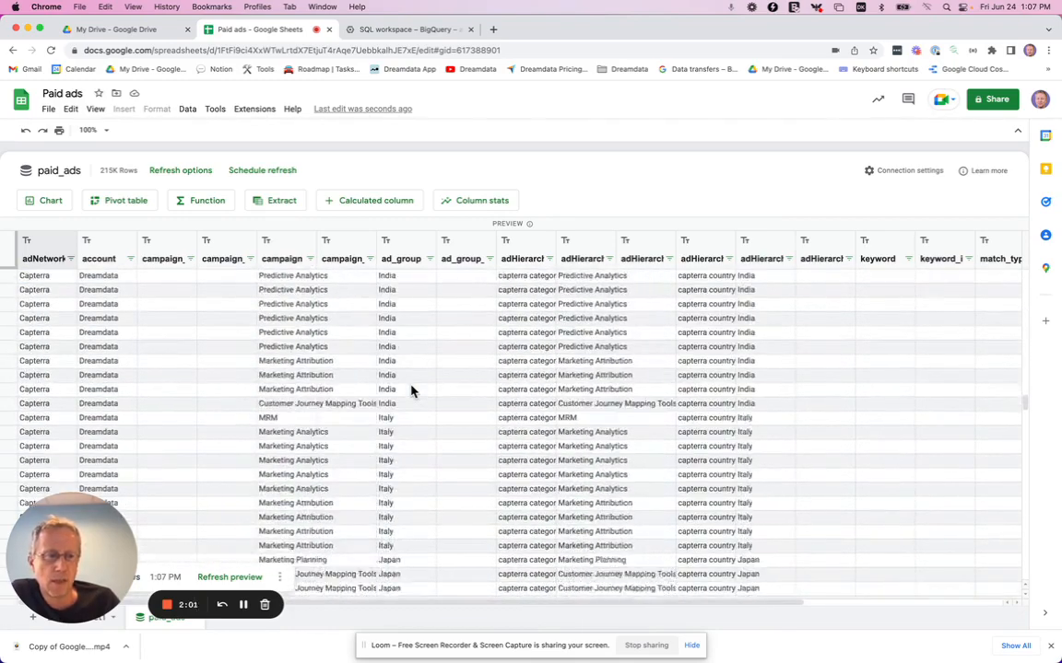
scroll(411, 390, down, 10)
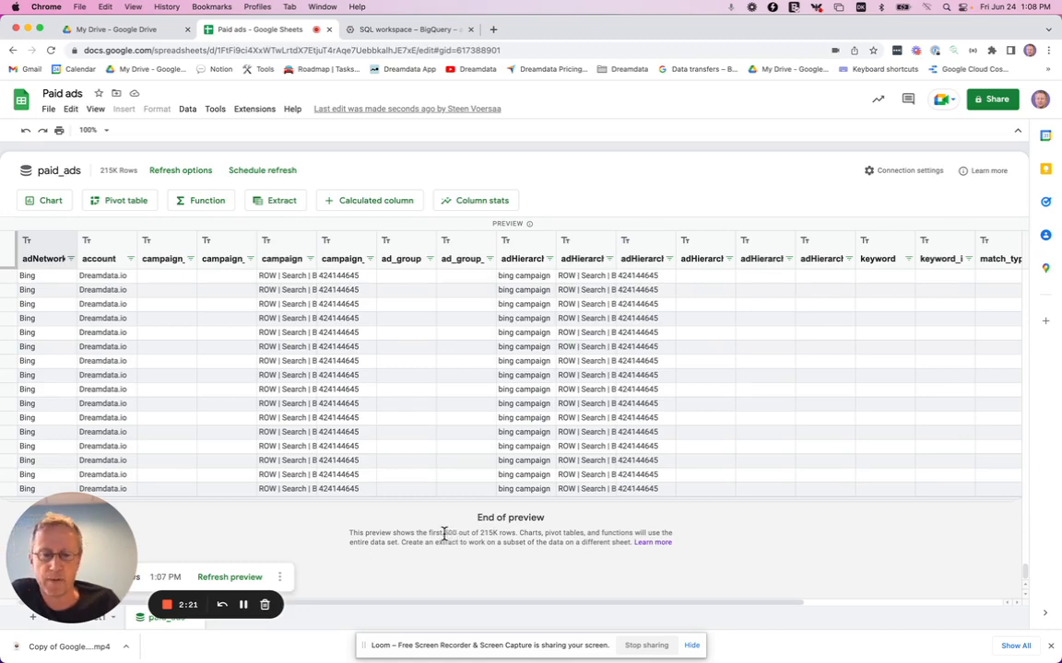
scroll(443, 532, up, 10)
scroll(443, 533, right, 5)
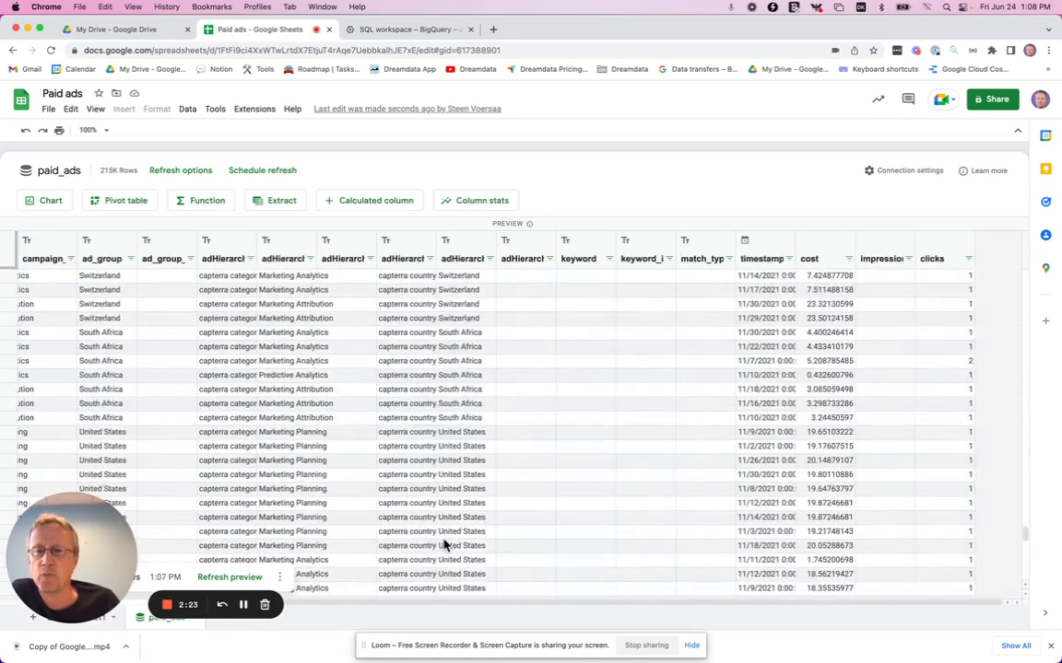
scroll(443, 533, left, 5)
scroll(436, 532, up, 15)
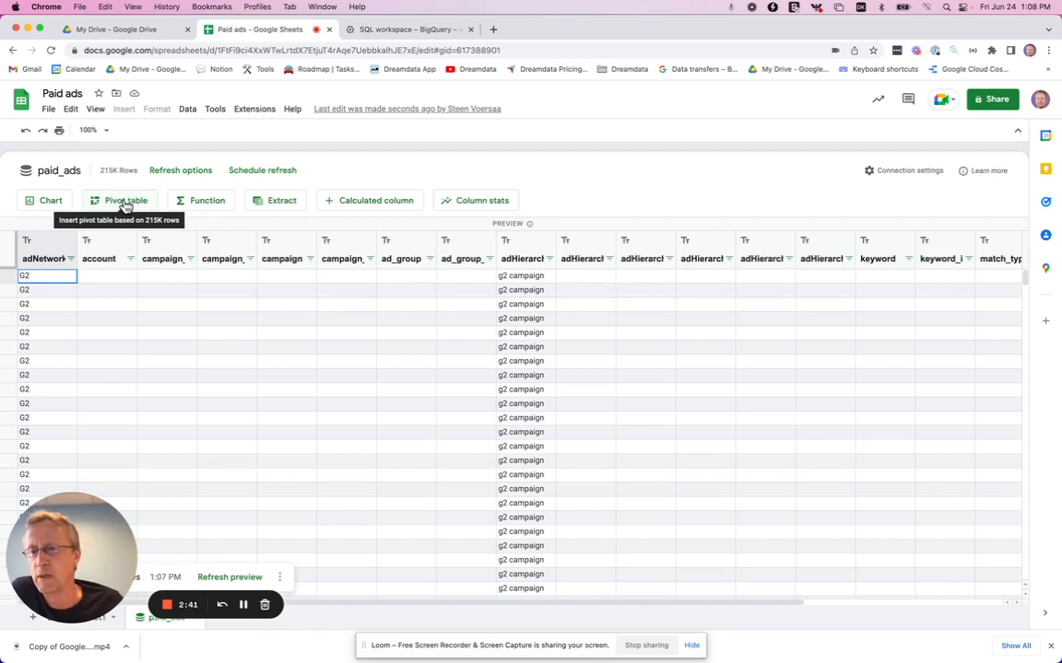
- Create a pivot table from the paid_ads data on a new sheet and bring up the Paid ads spreadsheet
click(126, 204)
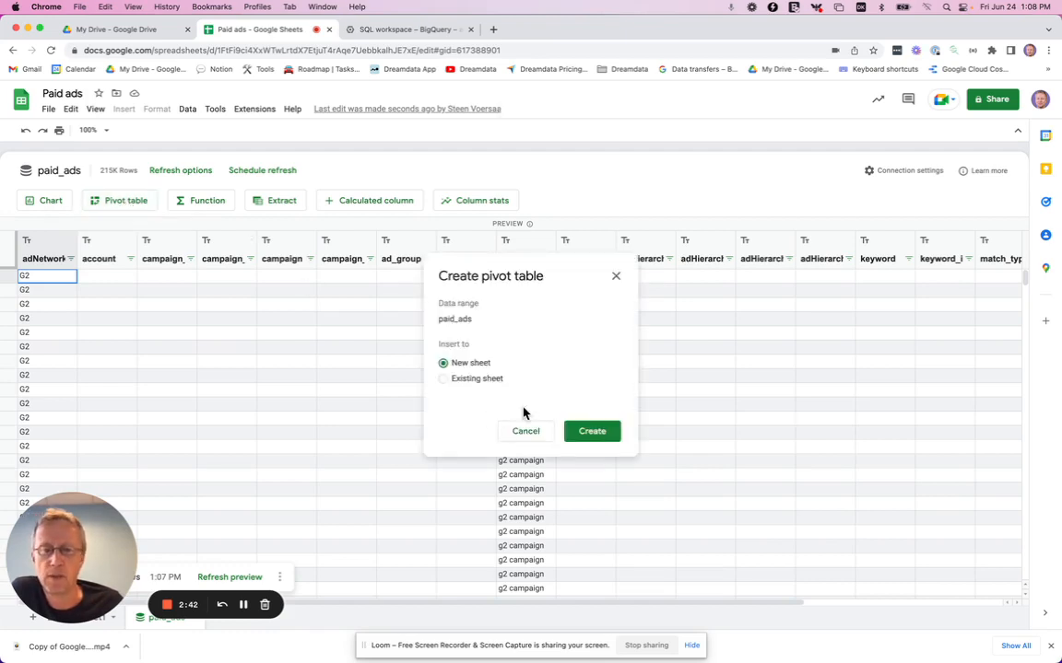
click(590, 432)
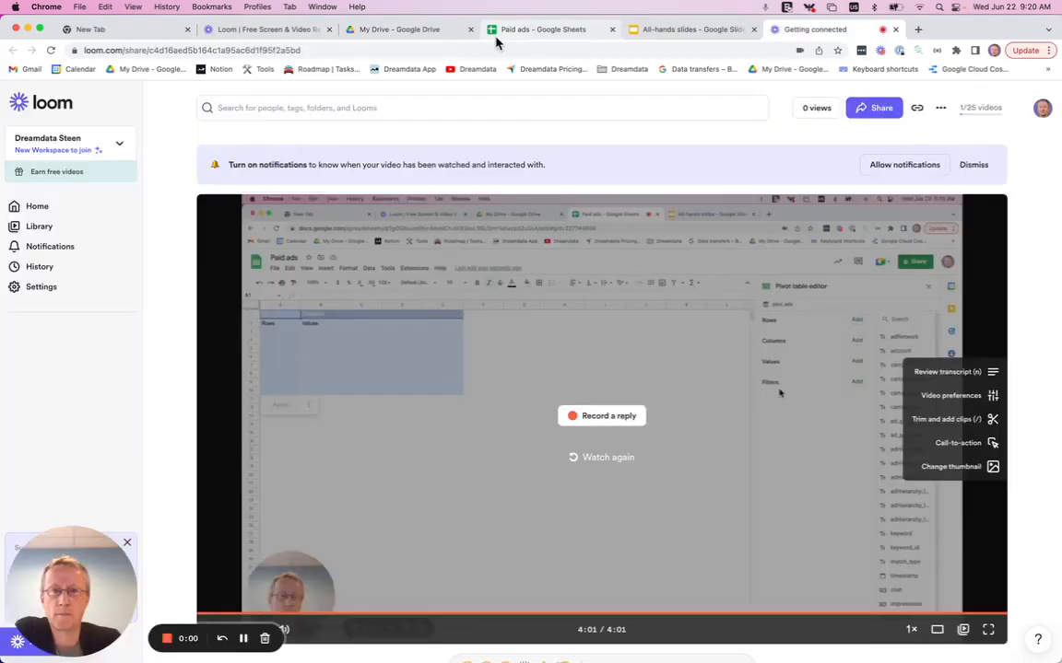
click(497, 35)
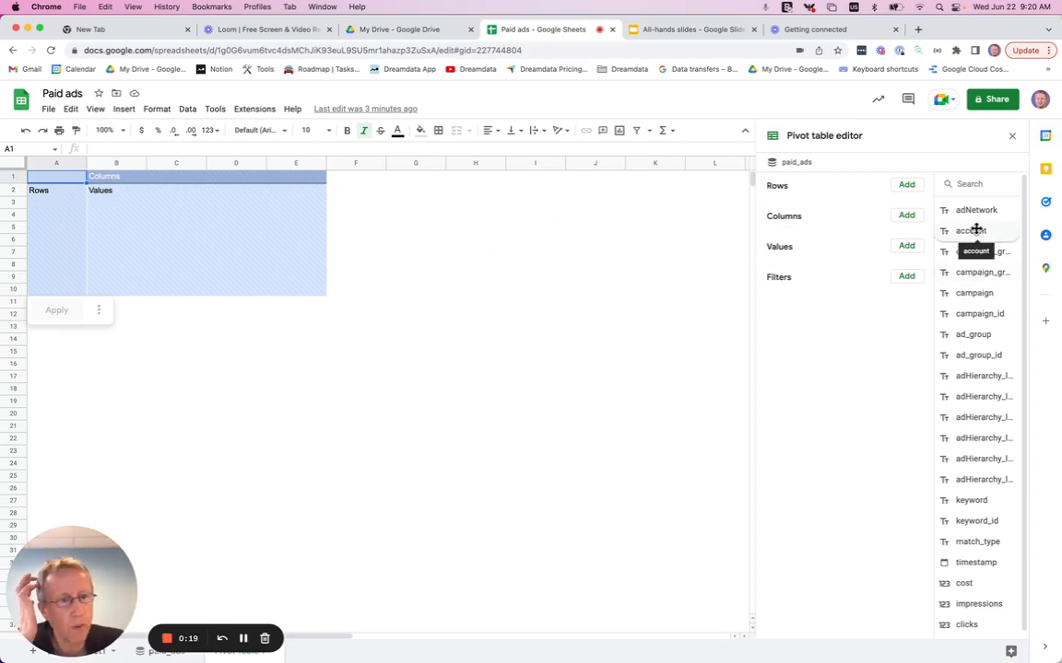
- Add campaign to the pivot table's rows and cost, summarized by SUM, to its values
click(907, 187)
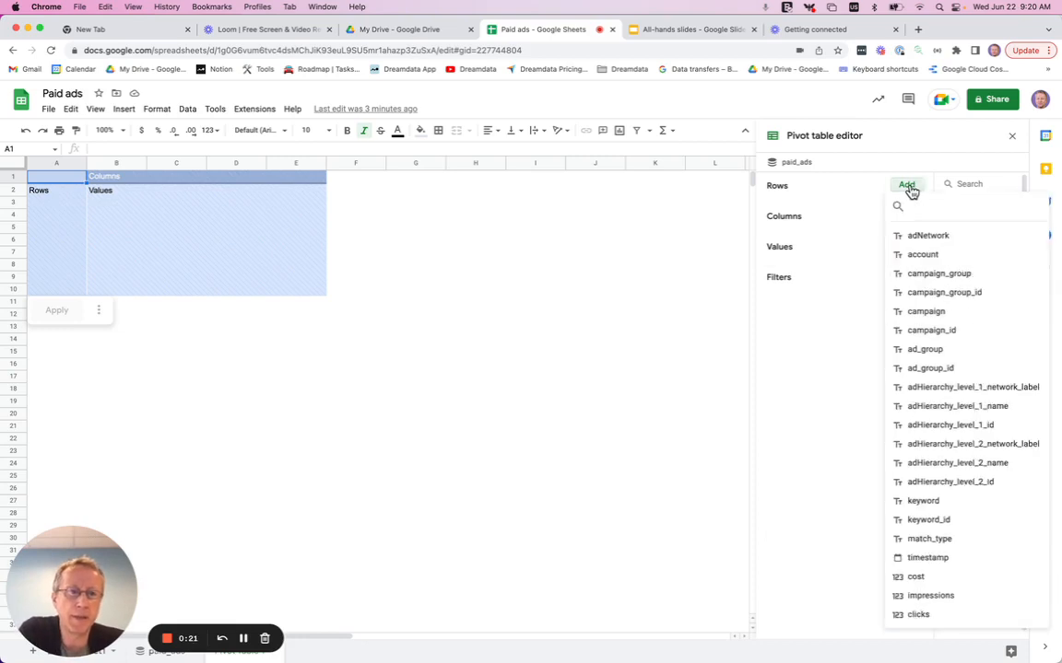
click(923, 313)
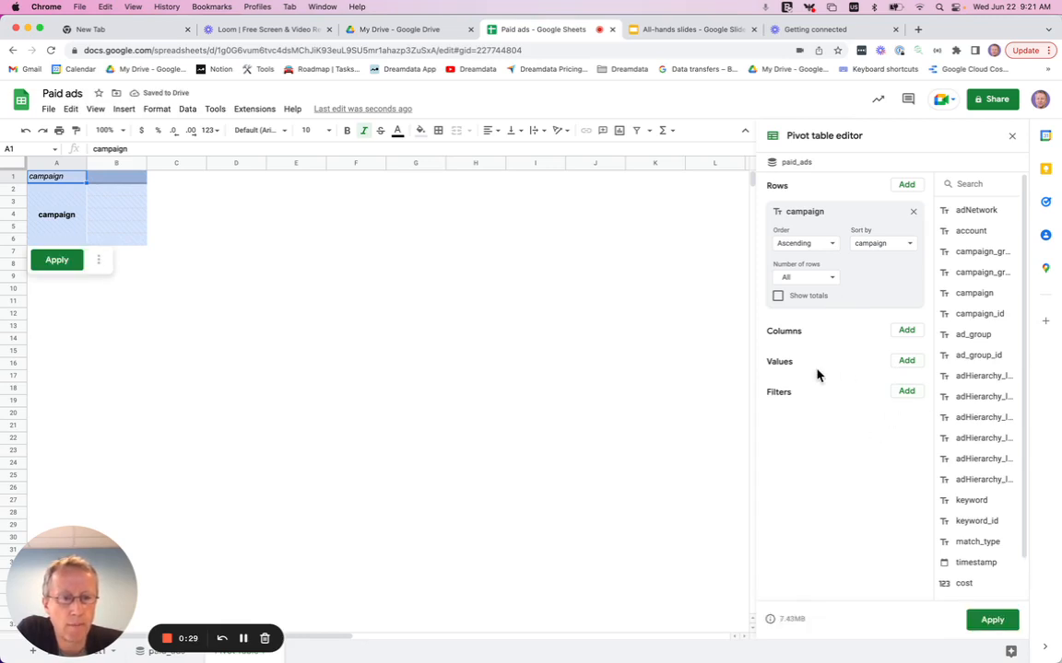
scroll(981, 440, down, 2)
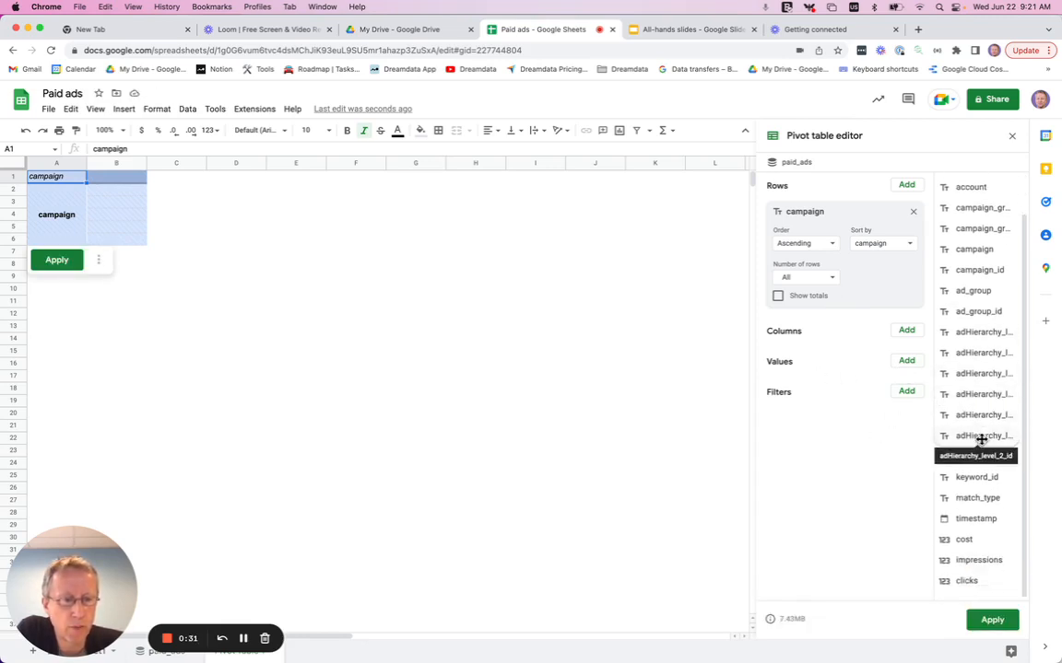
click(913, 365)
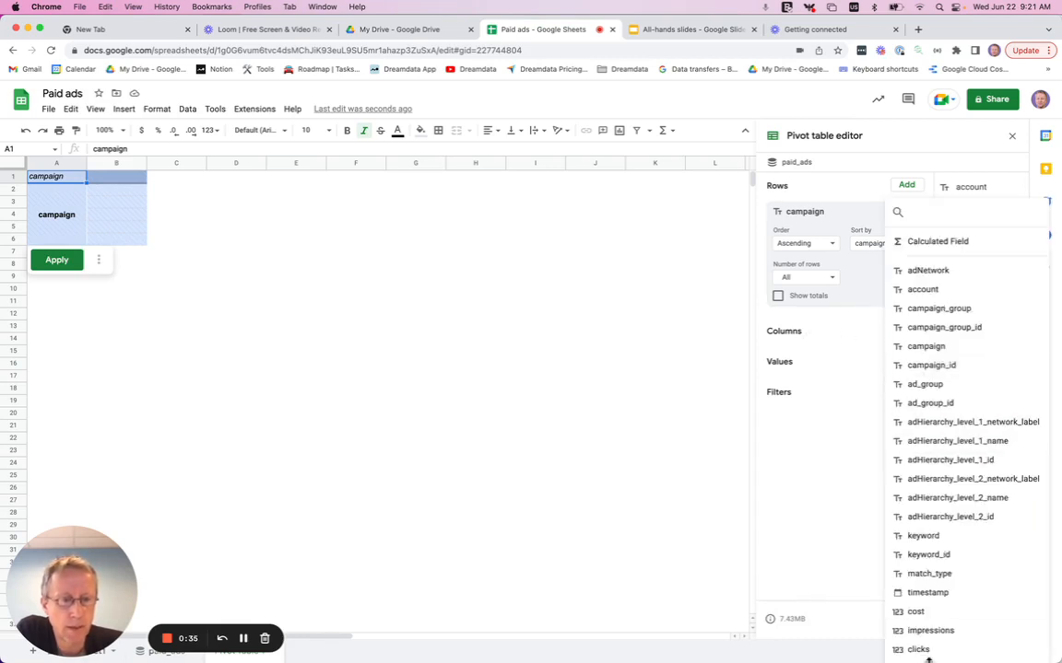
click(915, 613)
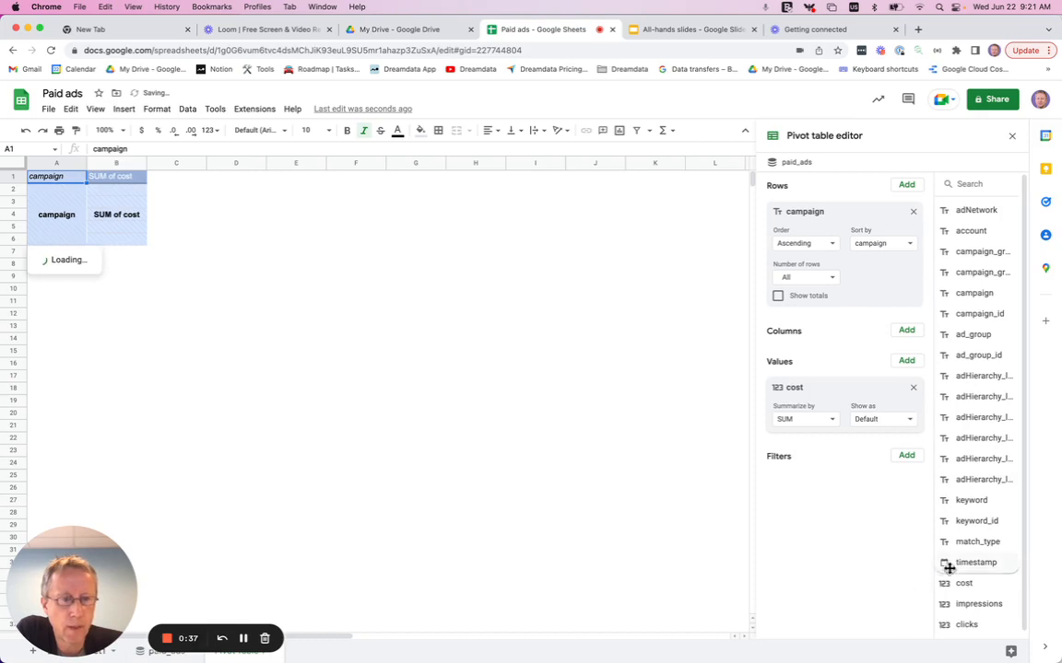
- Add impressions and a second cost field, both summarized by SUM, to the pivot table's values
scroll(964, 587, down, 1)
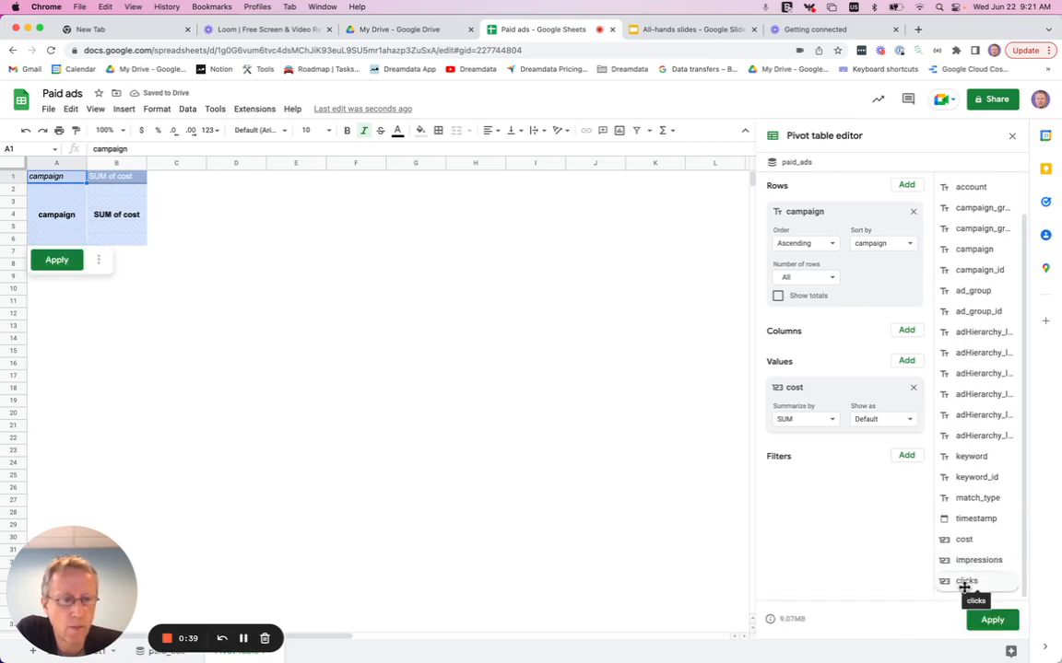
drag(963, 561, 798, 442)
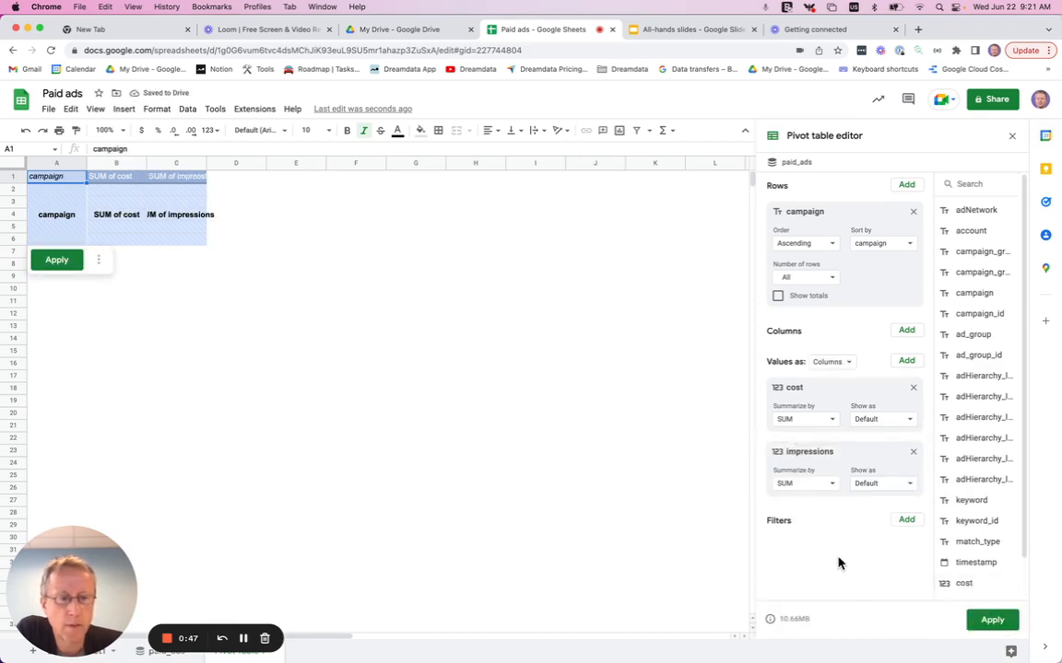
drag(948, 584, 783, 510)
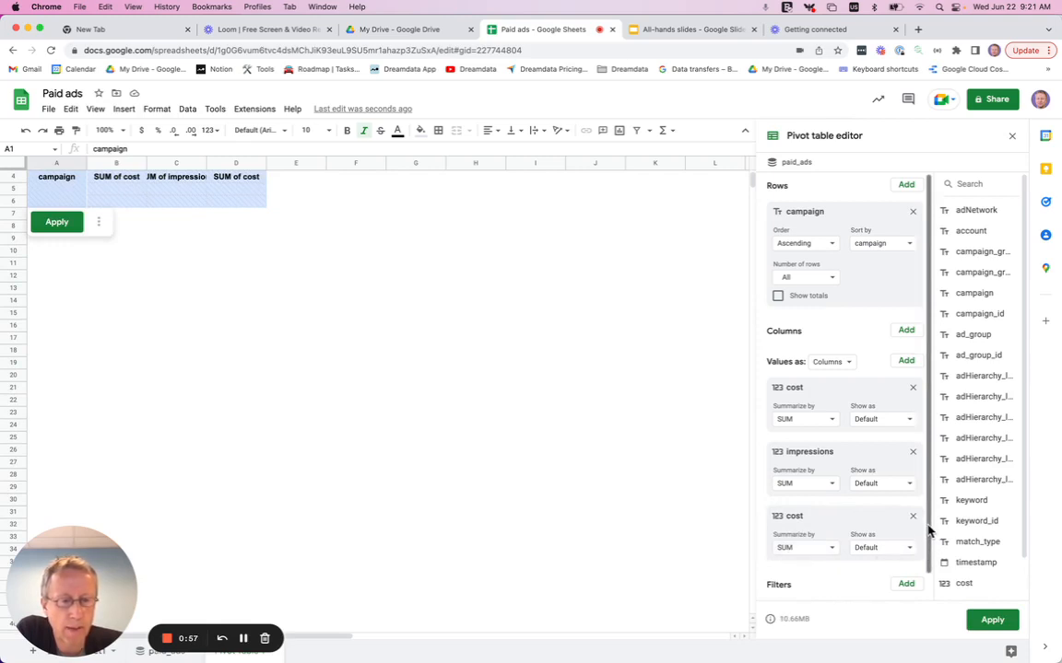
- Filter the pivot table by timestamp with the condition Date is before in the past month, and apply the configuration to load the results
drag(928, 530, 928, 579)
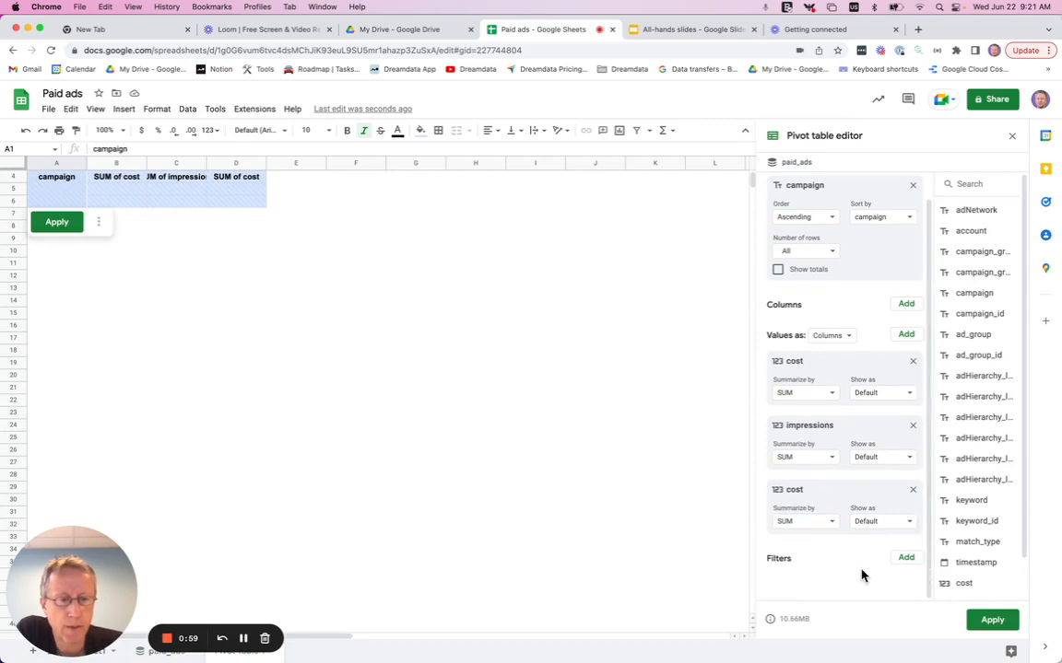
click(907, 560)
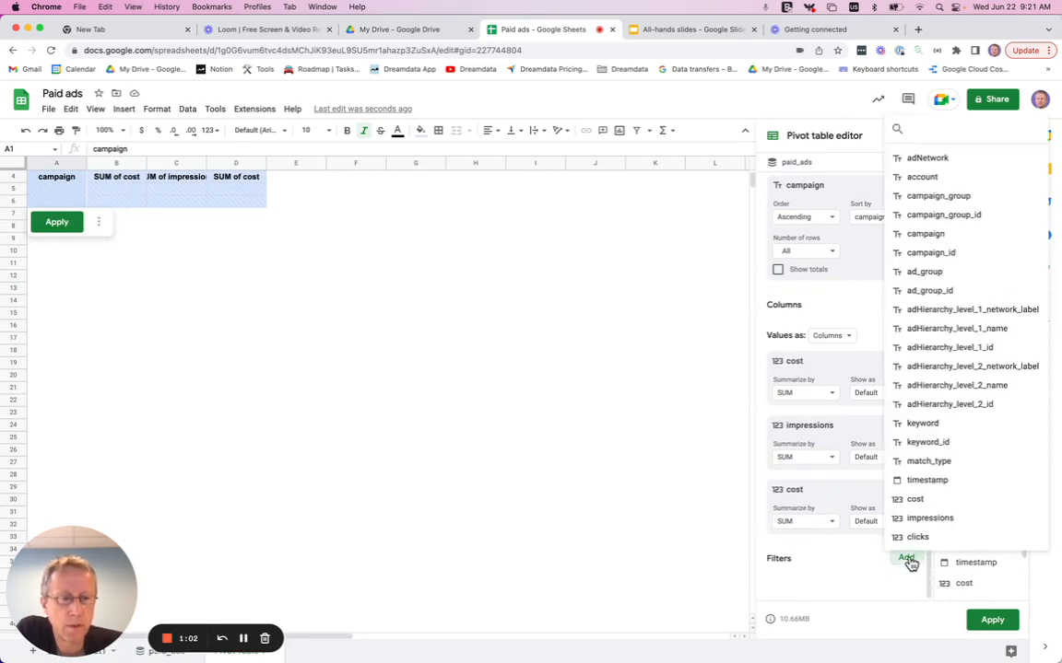
click(922, 483)
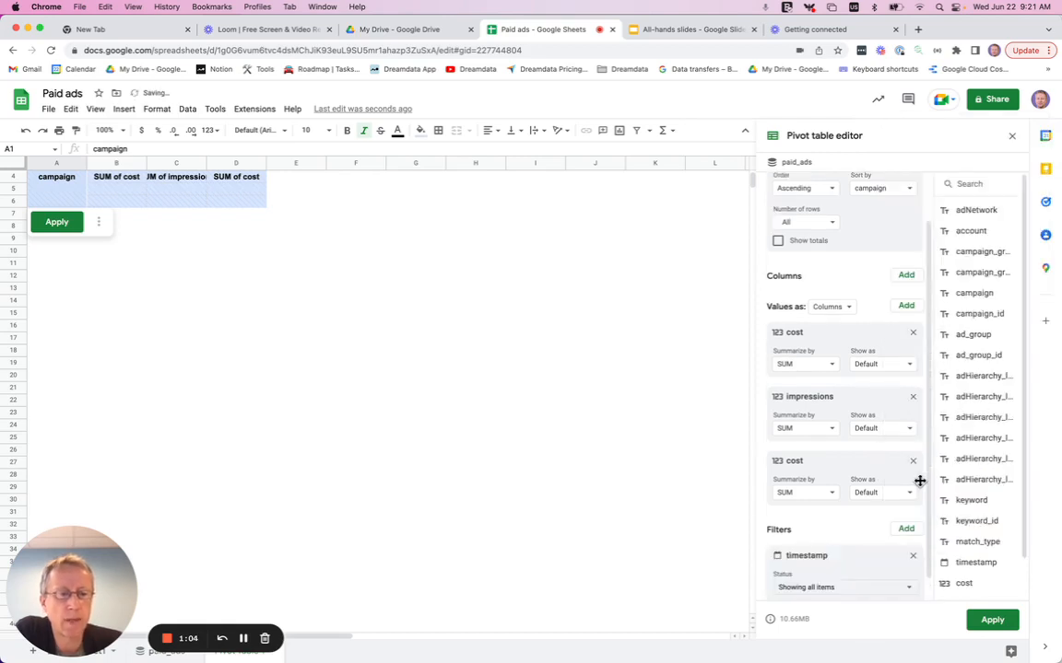
click(825, 588)
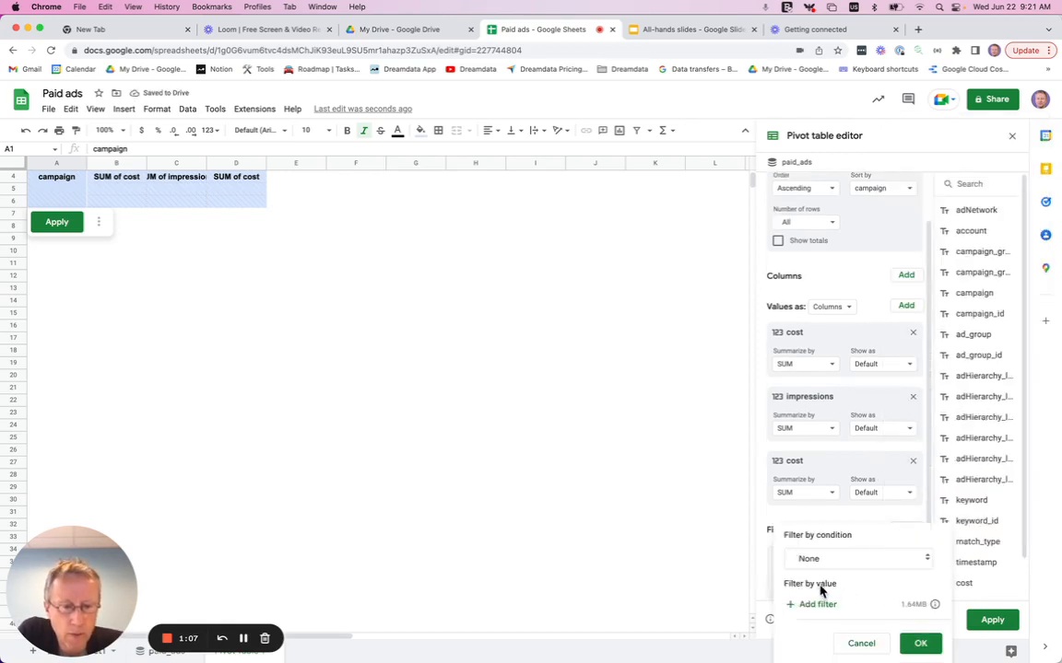
click(829, 558)
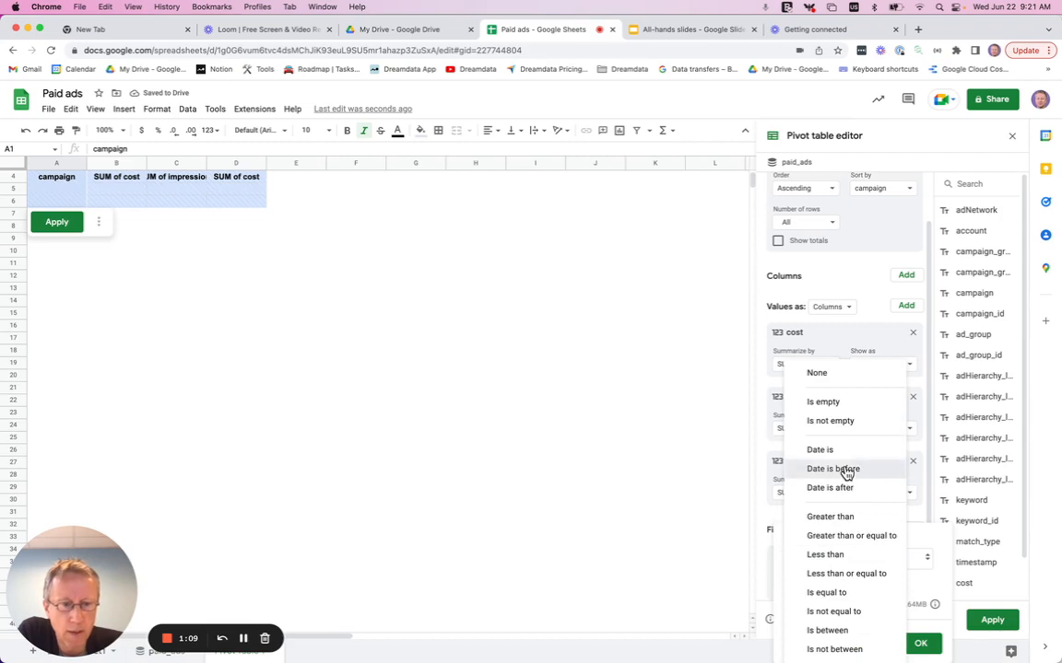
click(840, 469)
click(833, 561)
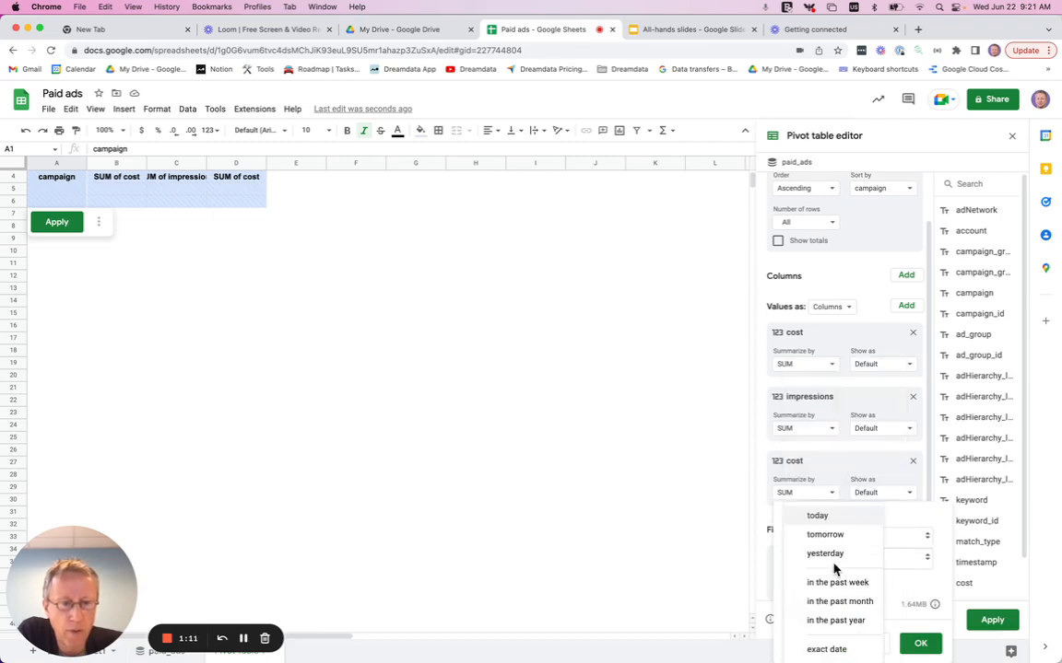
click(853, 609)
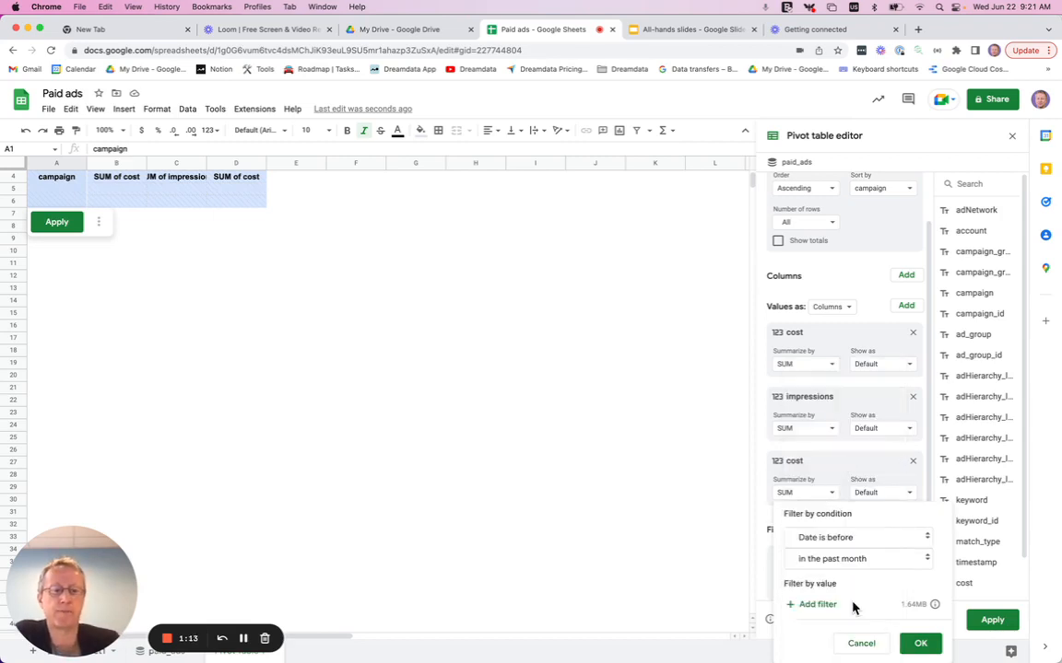
click(918, 647)
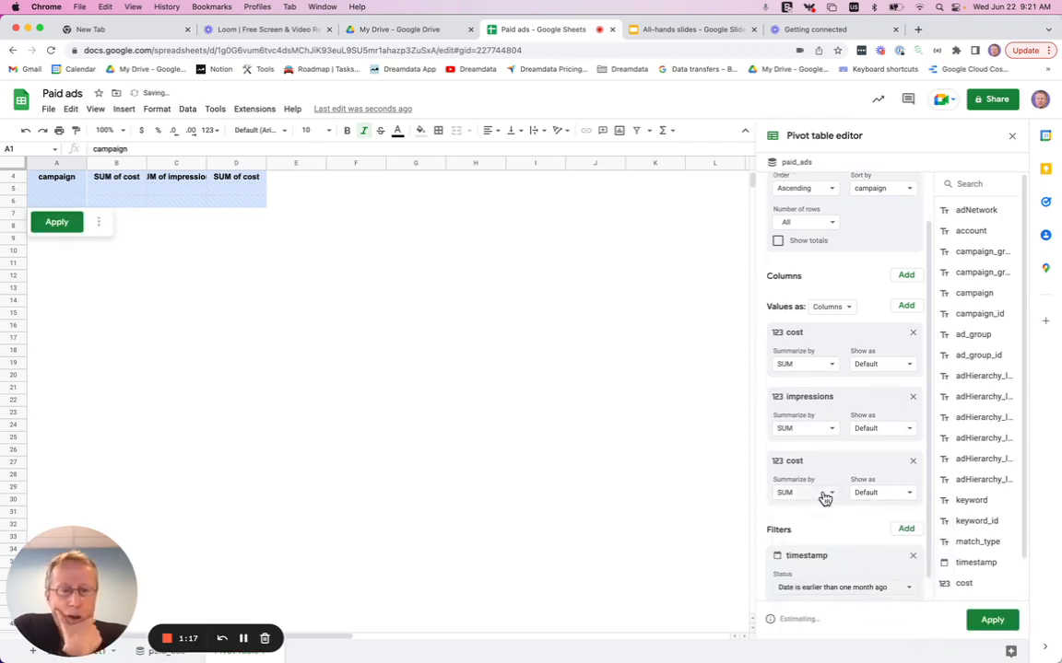
scroll(820, 456, up, 3)
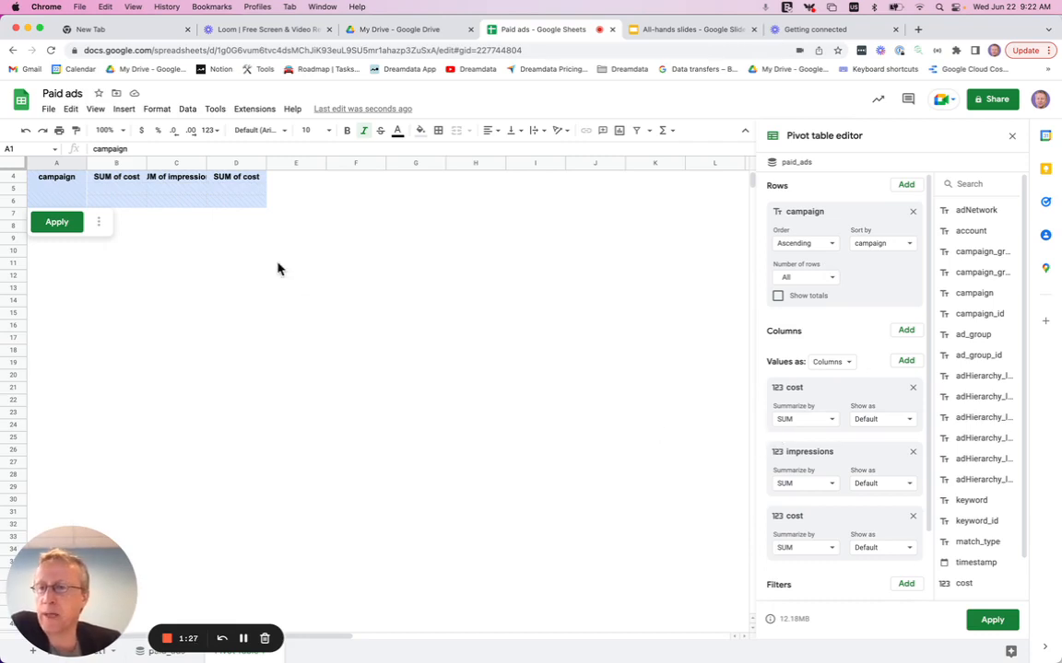
click(59, 225)
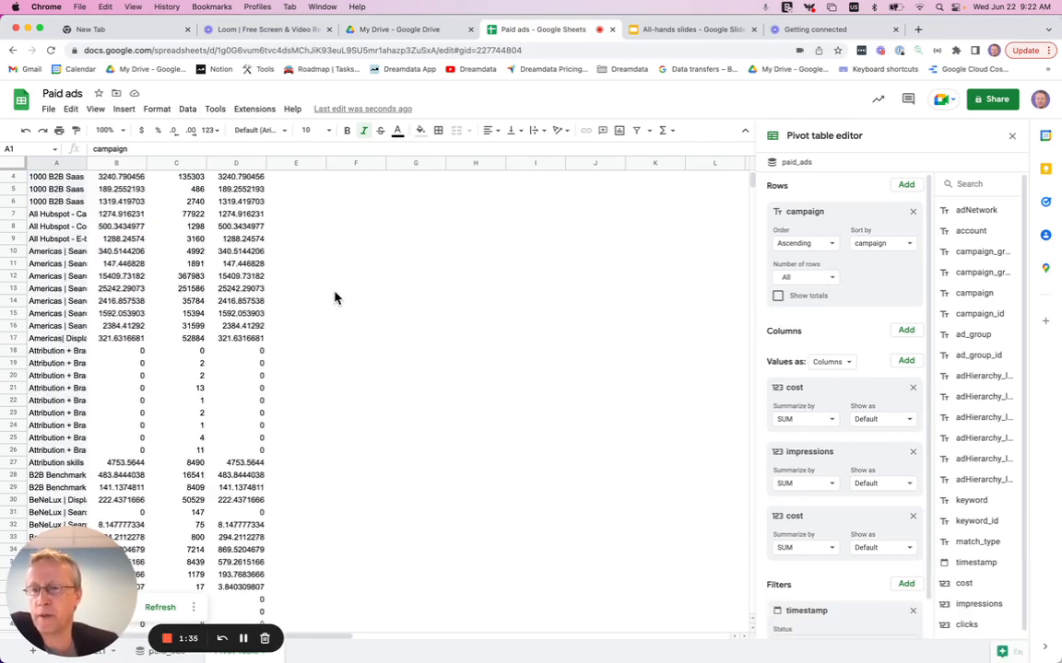
- Examine the campaign rows in the pivot table results and the values, filters and available fields in its editor
scroll(189, 281, down, 20)
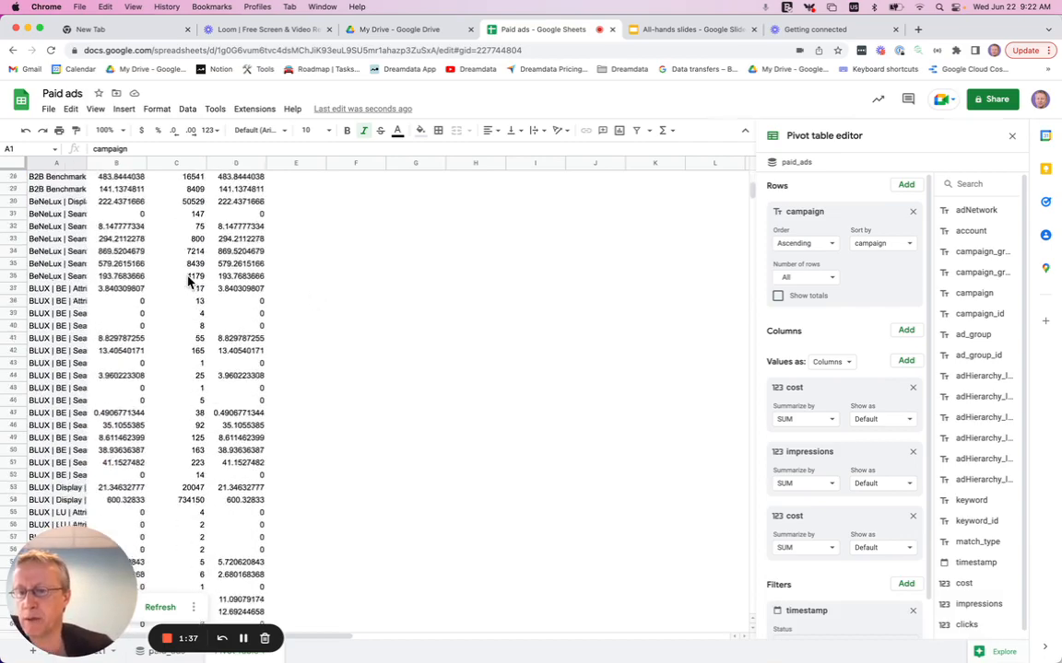
scroll(189, 281, down, 12)
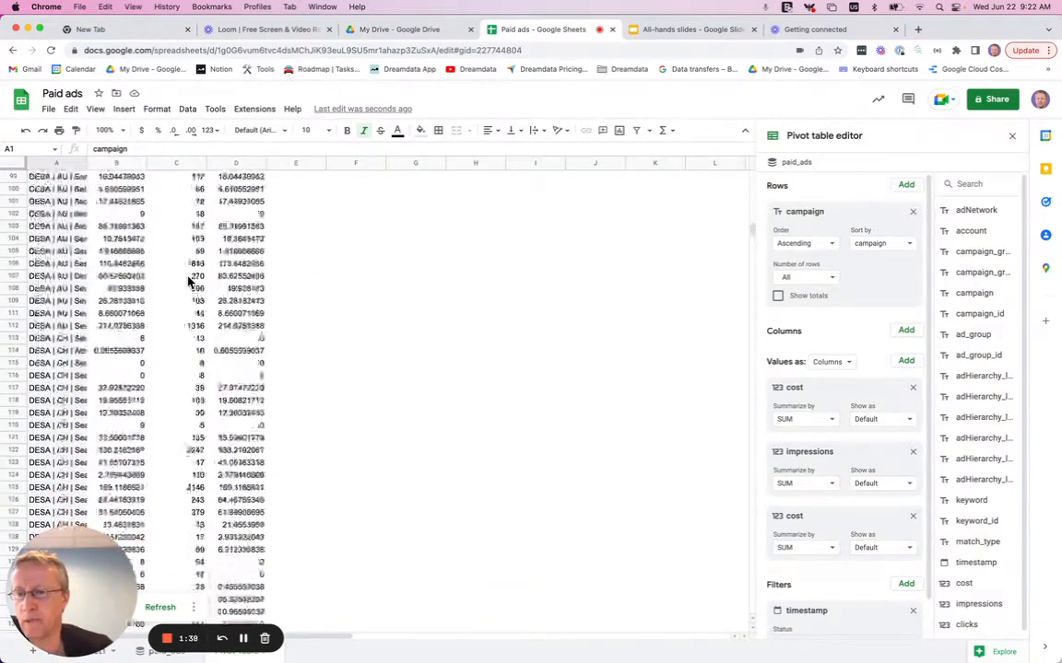
scroll(189, 281, up, 20)
scroll(189, 281, right, 2)
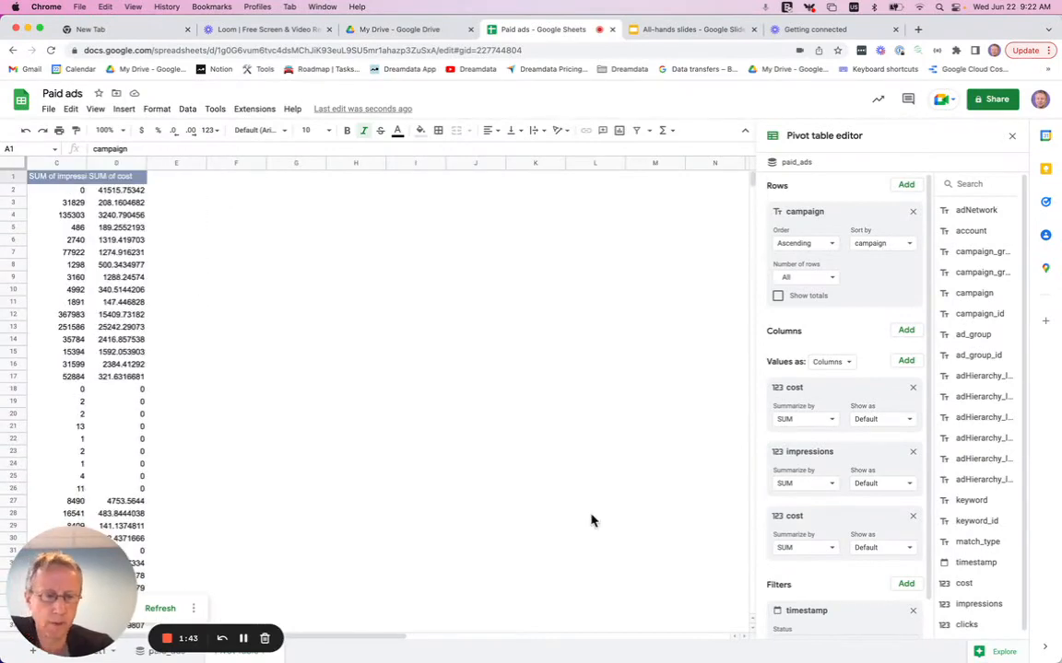
scroll(808, 585, down, 2)
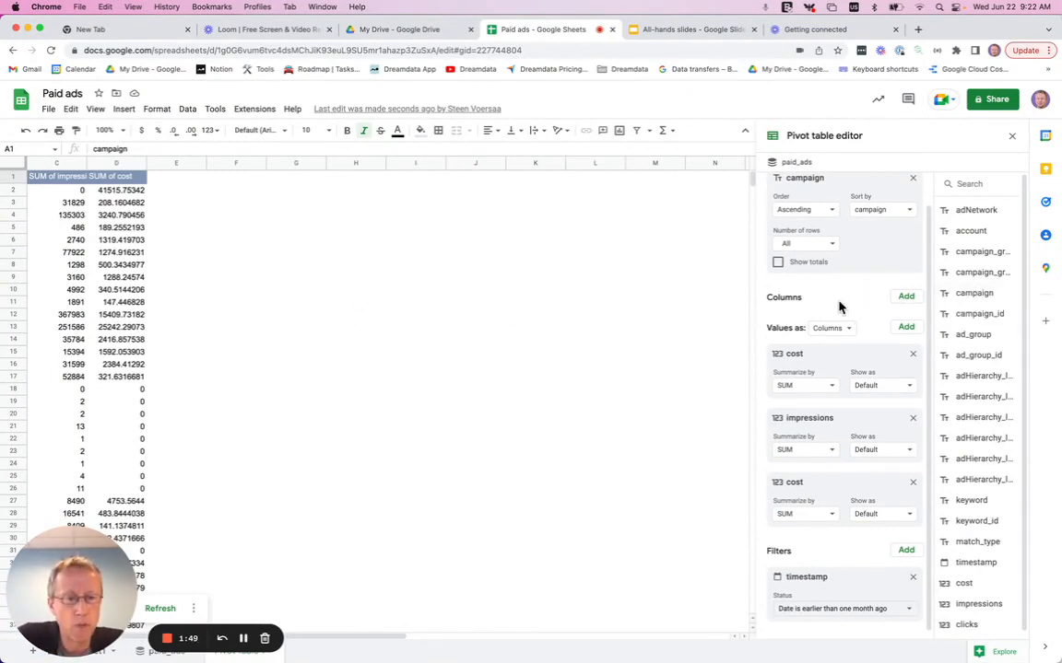
scroll(839, 307, down, 1)
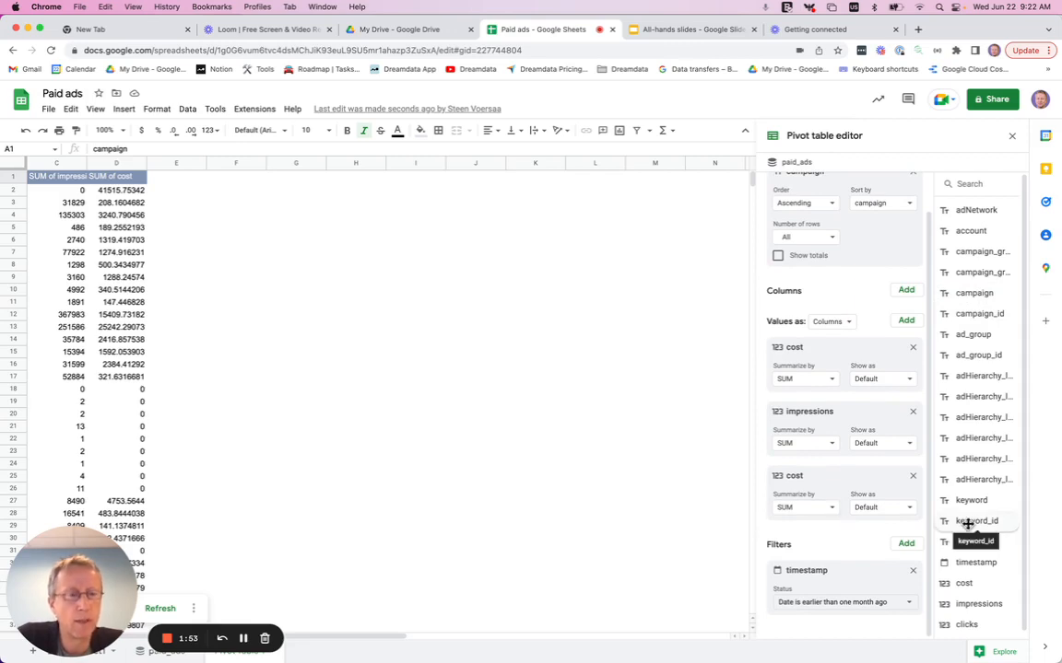
scroll(912, 273, up, 2)
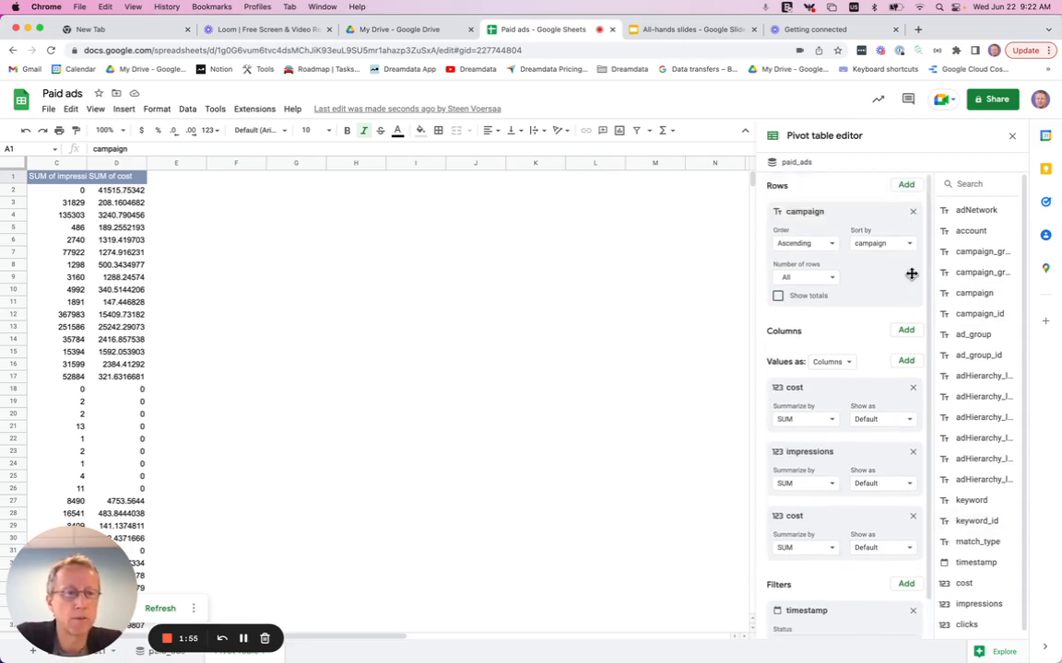
- Add an adNetwork filter that keeps only Linkedin and apply it to the pivot table
scroll(911, 274, down, 2)
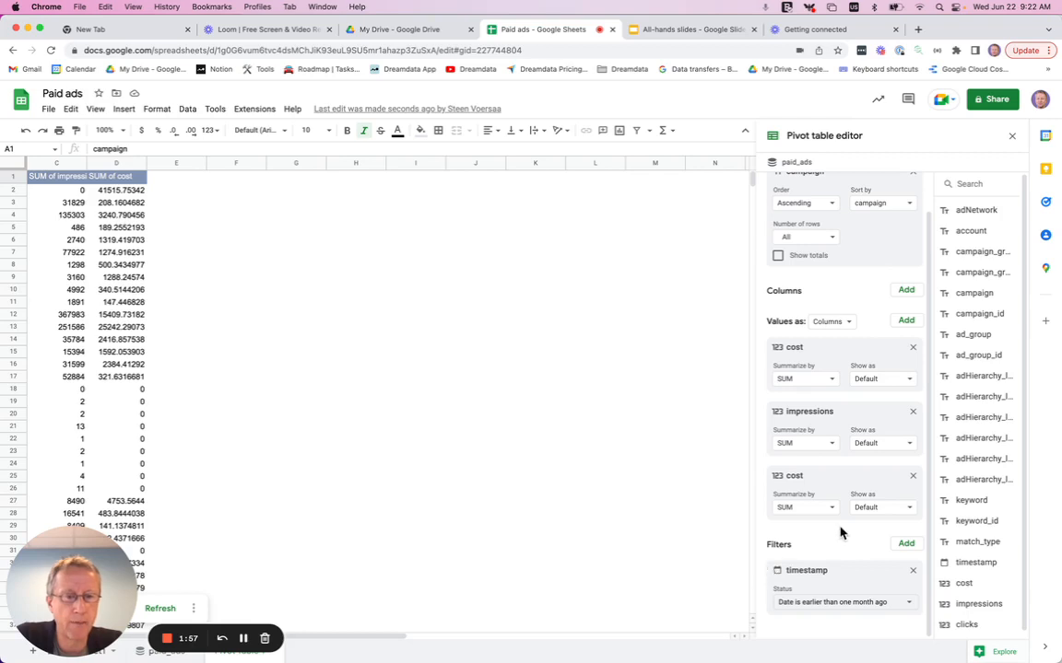
click(907, 546)
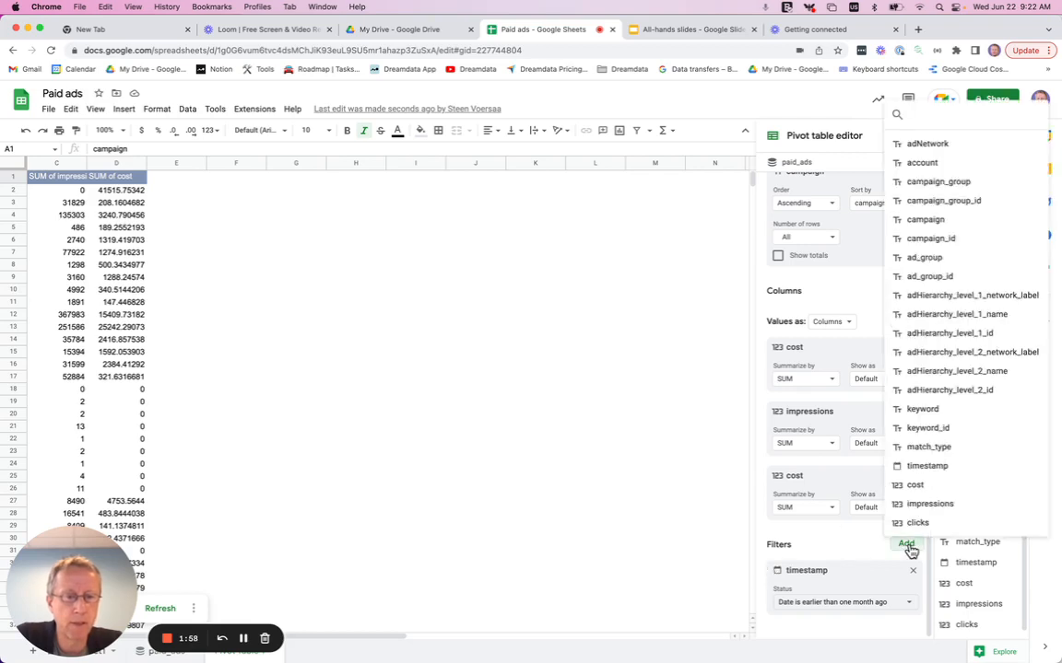
click(927, 144)
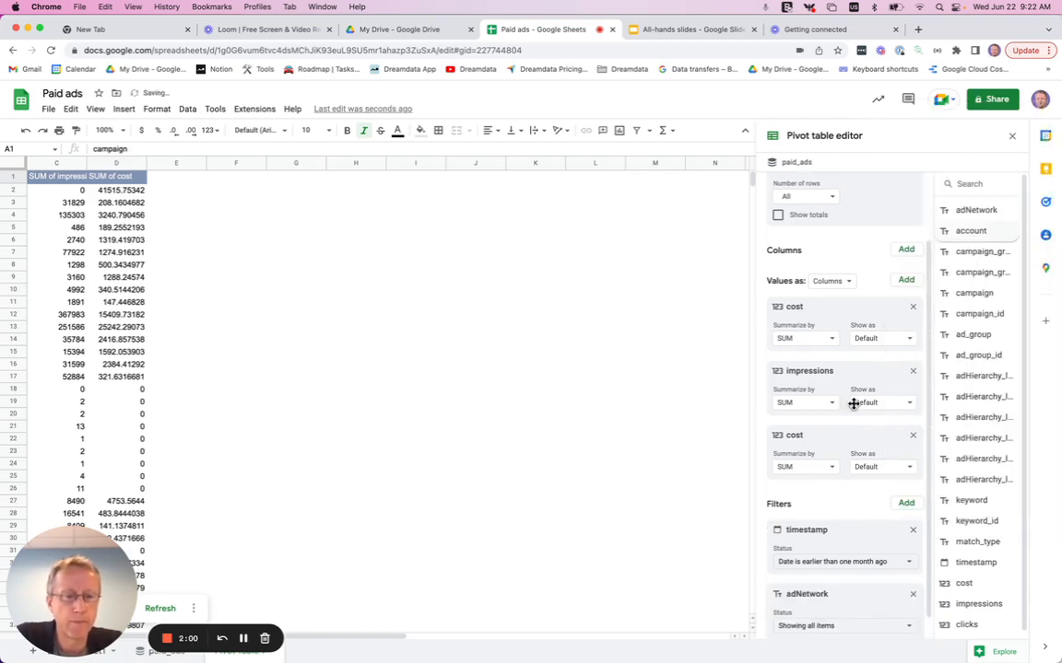
scroll(830, 488, down, 1)
click(819, 603)
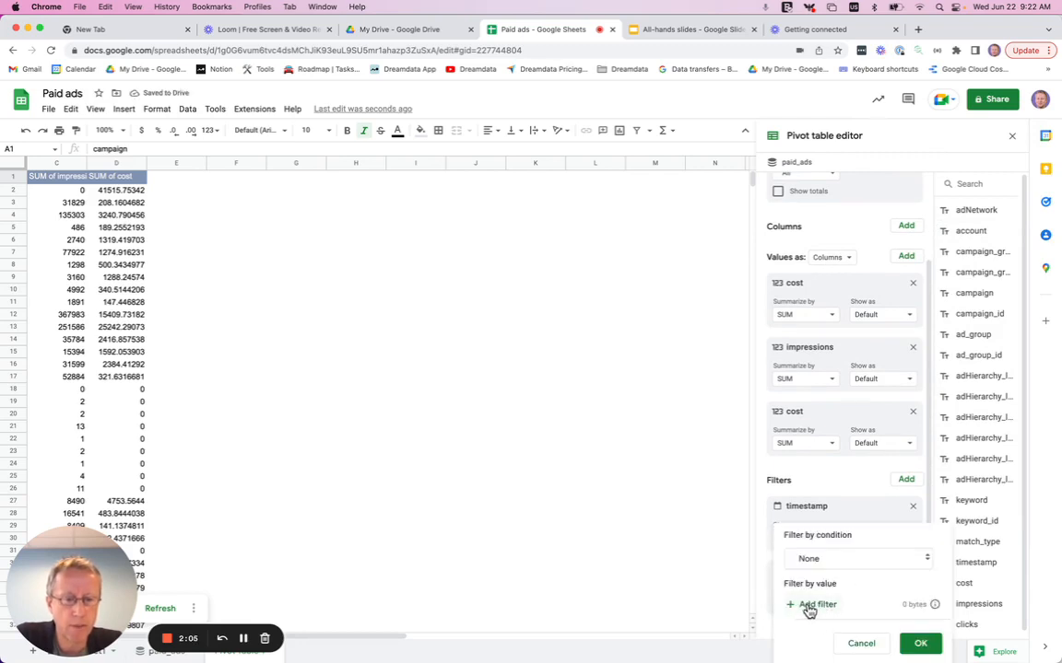
click(820, 604)
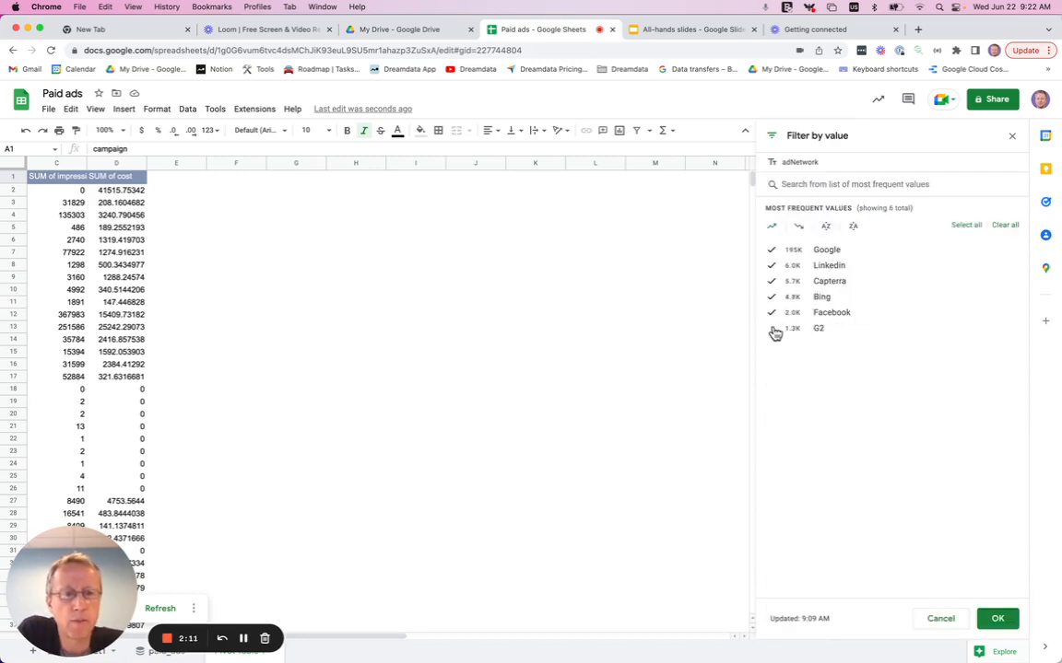
click(772, 313)
click(772, 281)
click(772, 265)
click(772, 265)
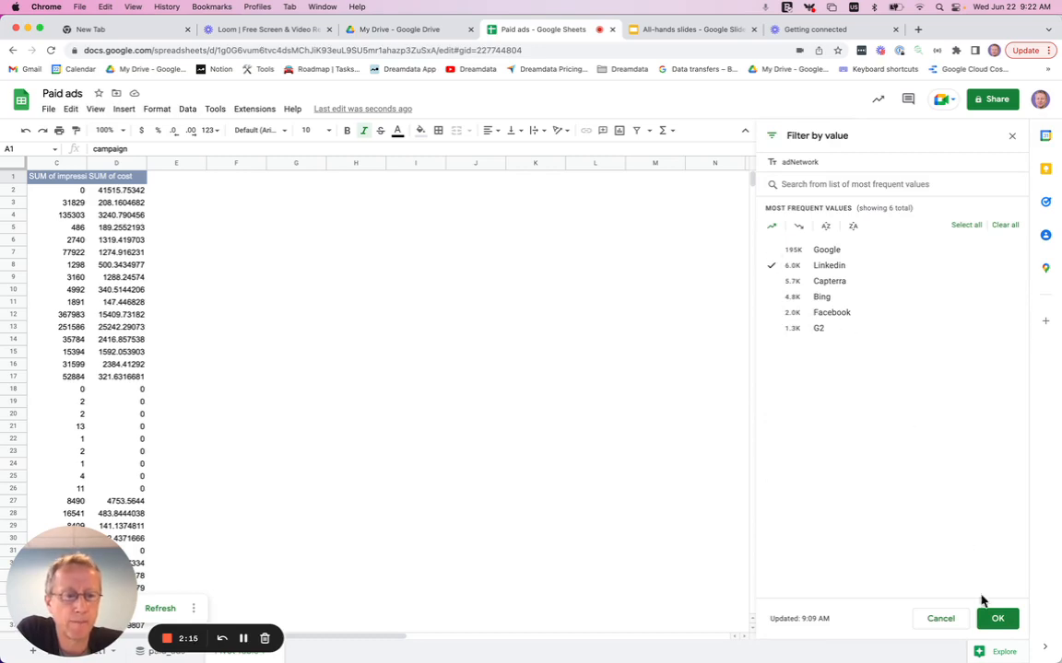
click(999, 619)
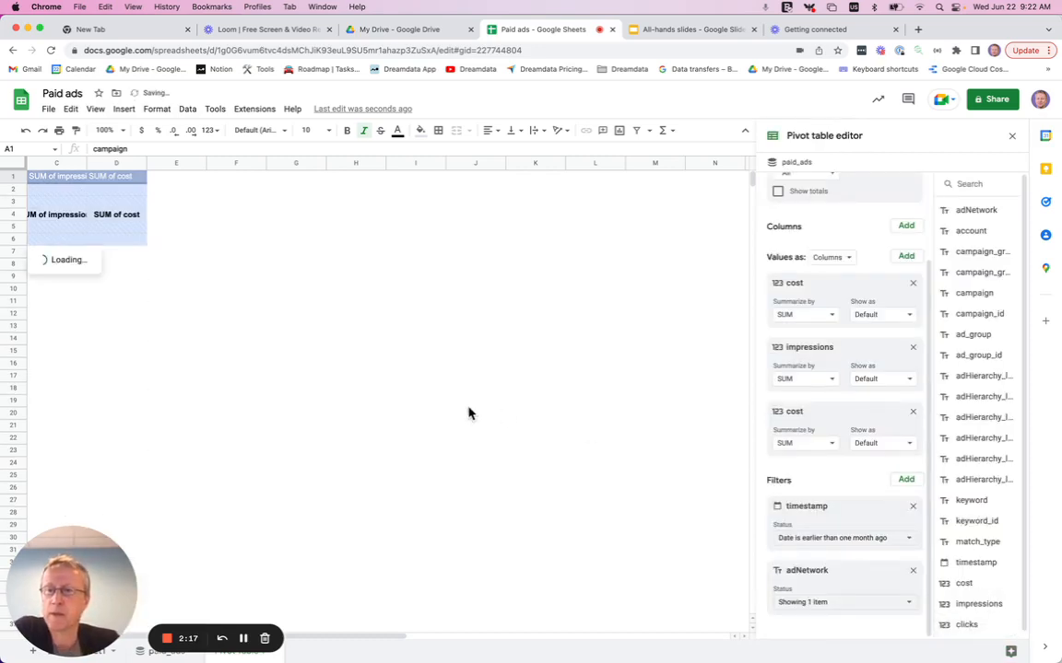
click(57, 262)
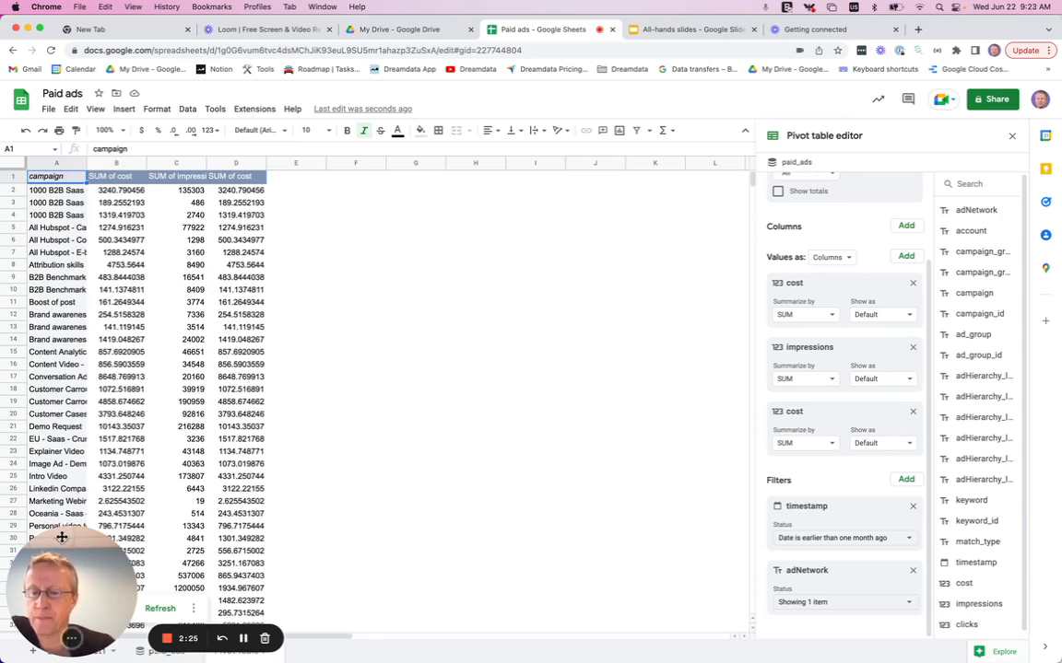
- Rename the pivot table header in B1 to Cost and the header in C1 to Impressions
drag(62, 538, 415, 540)
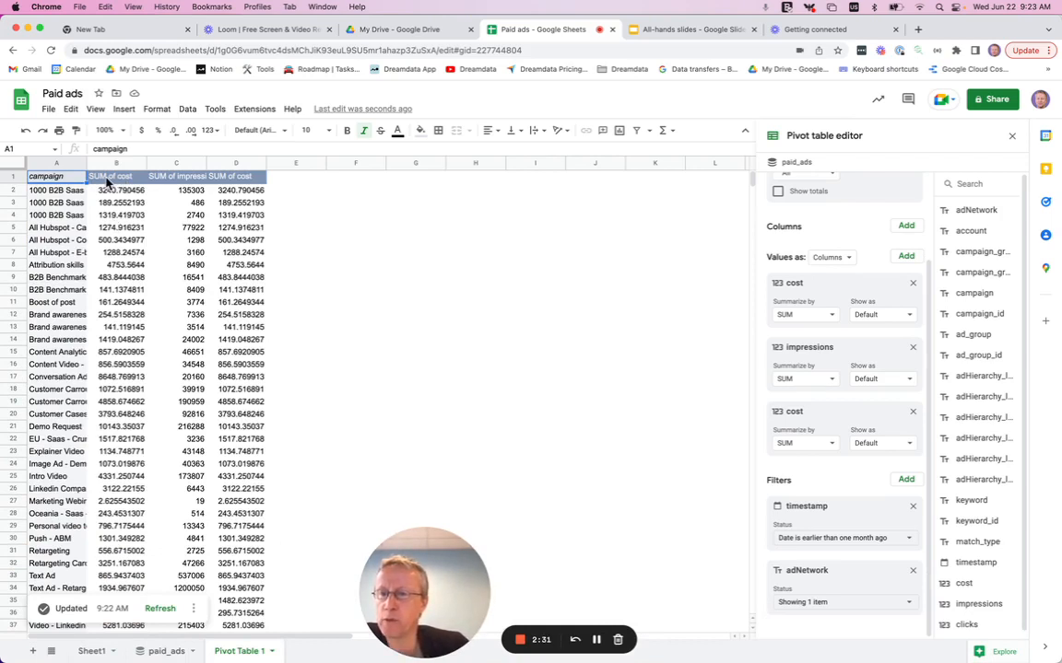
click(107, 182)
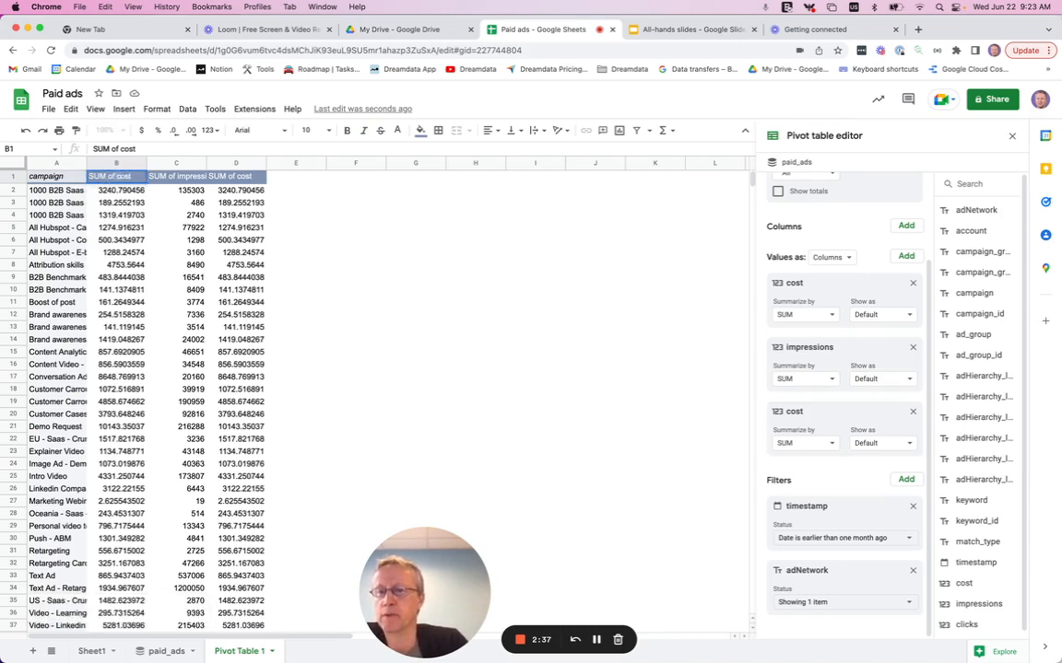
text(Cost)
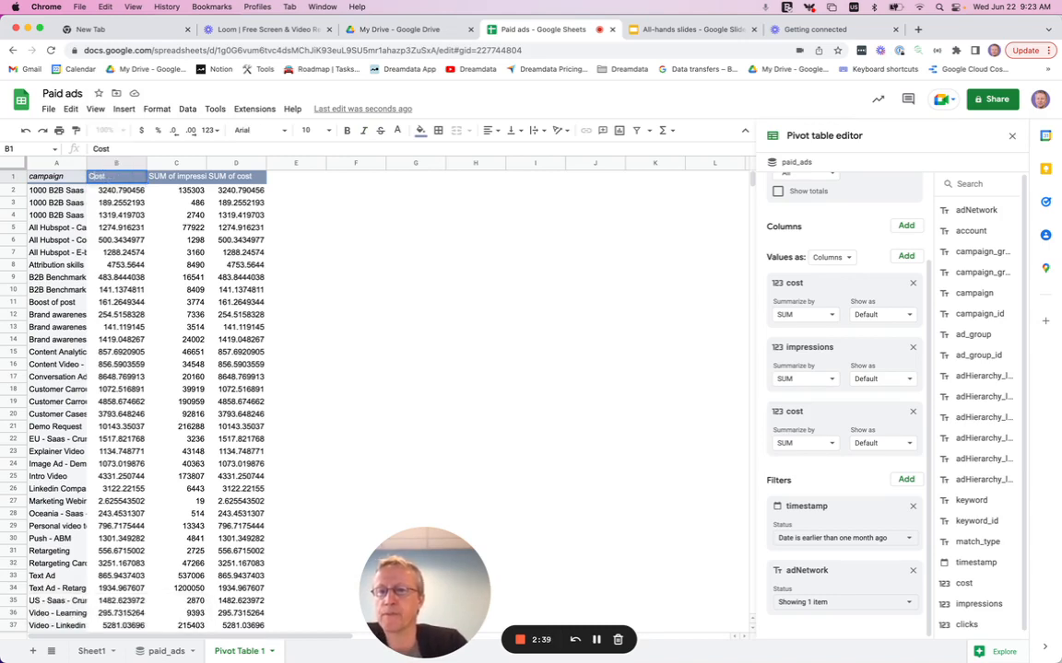
click(180, 180)
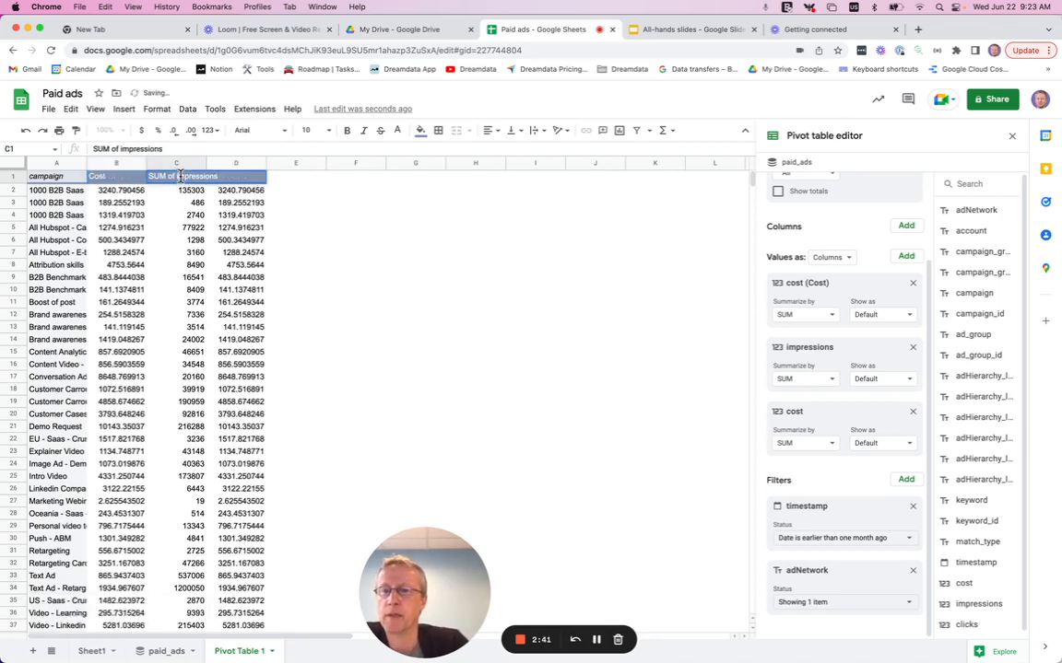
text(Impressions)
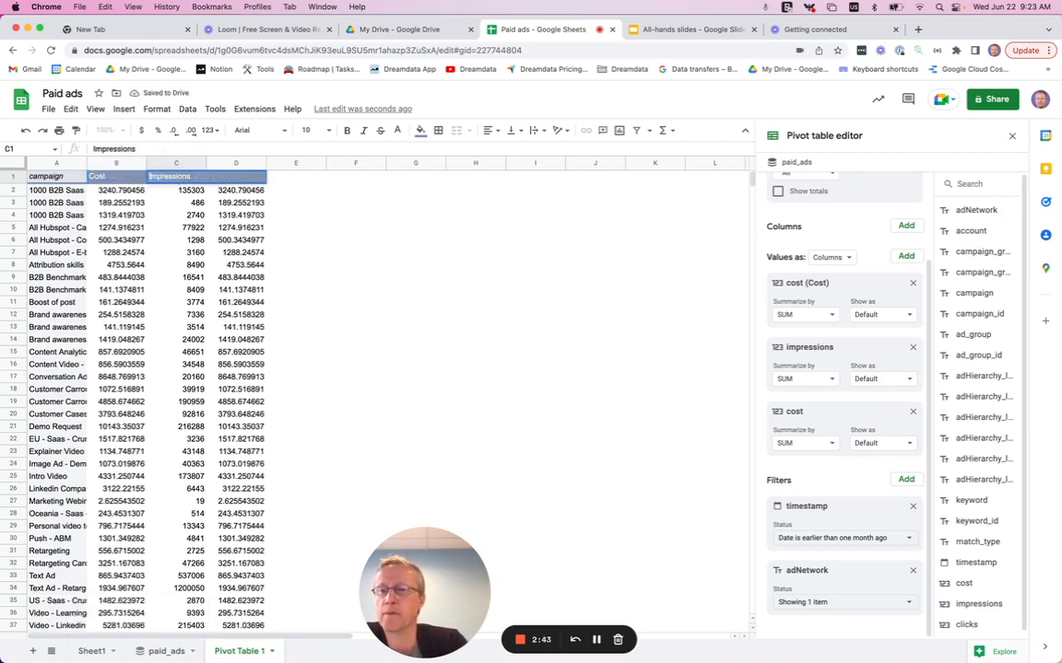
click(356, 191)
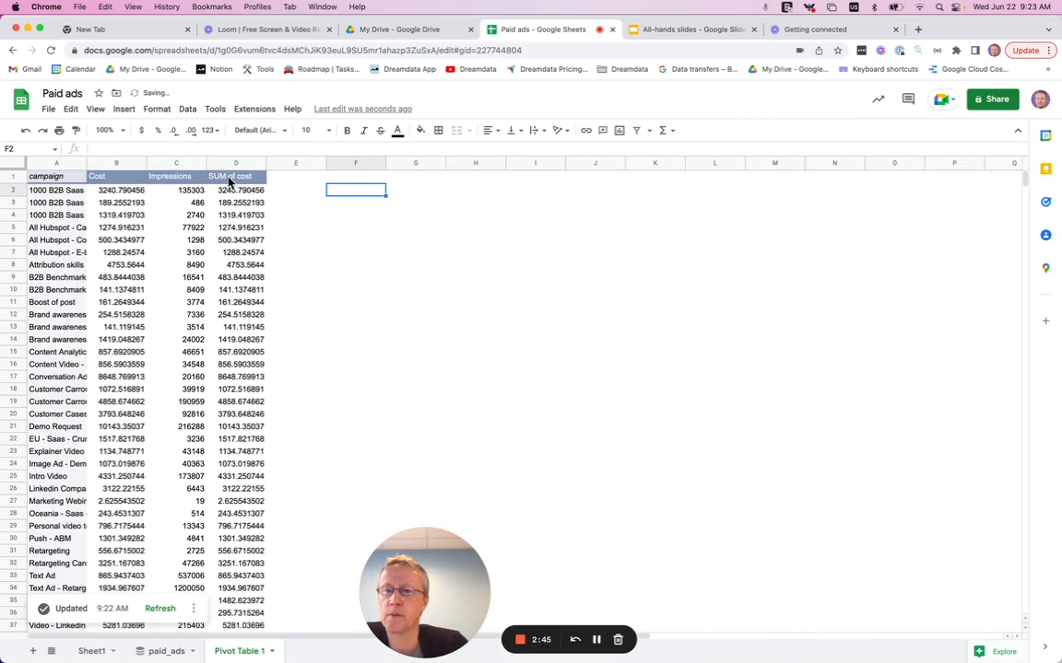
- Select cell C8 in the pivot table to bring back the pivot table editor
click(228, 175)
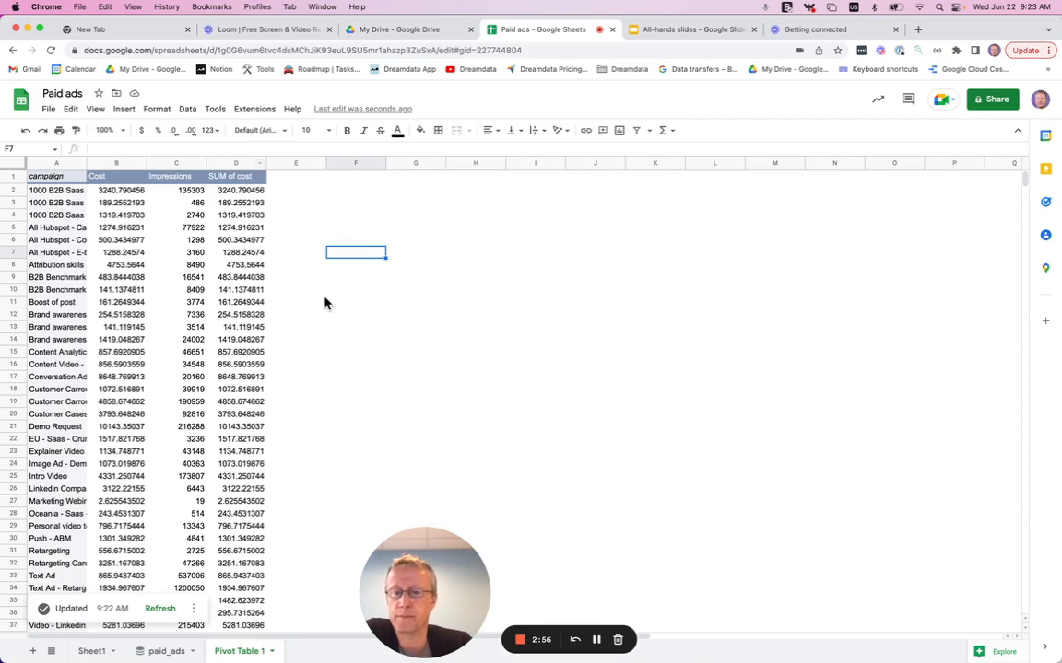
click(191, 266)
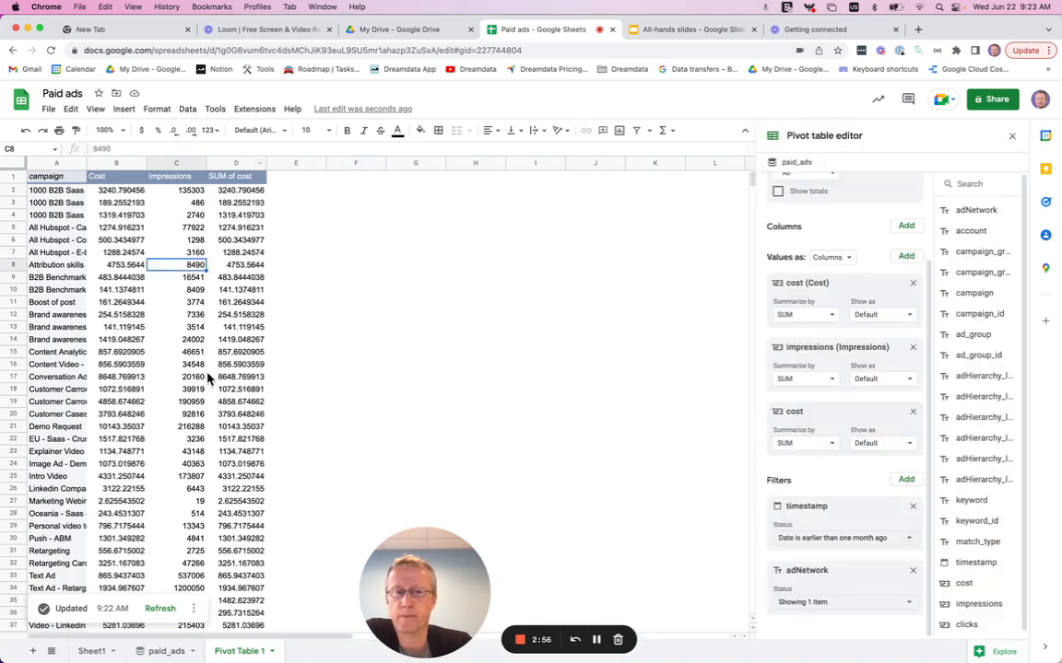
- Remove the duplicate cost value from the pivot table and add the clicks field as a value summarized by SUM
click(297, 302)
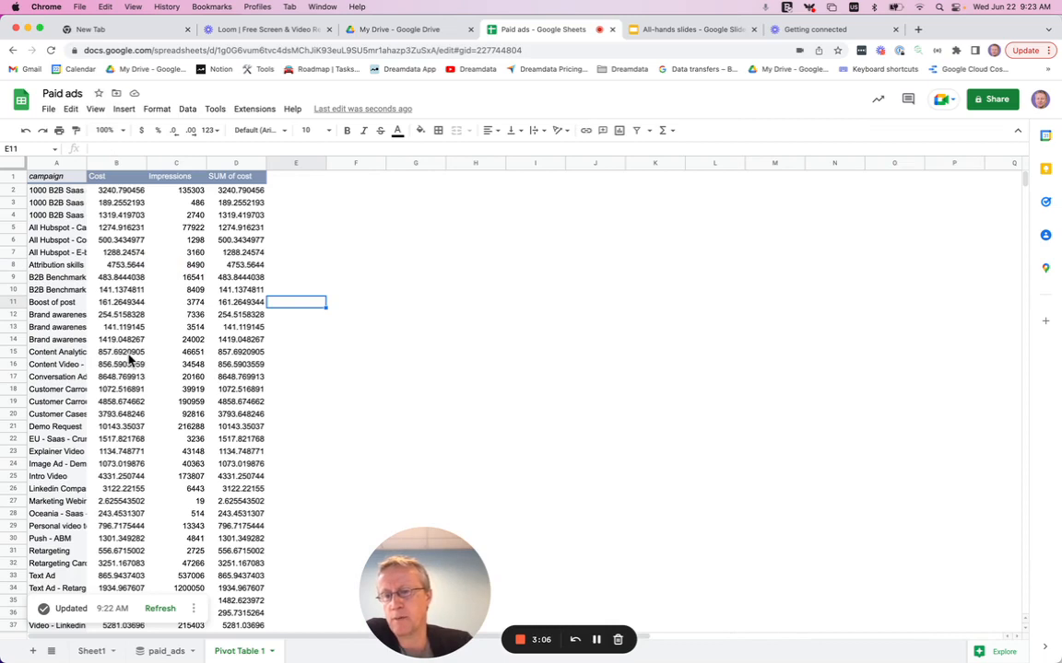
click(130, 354)
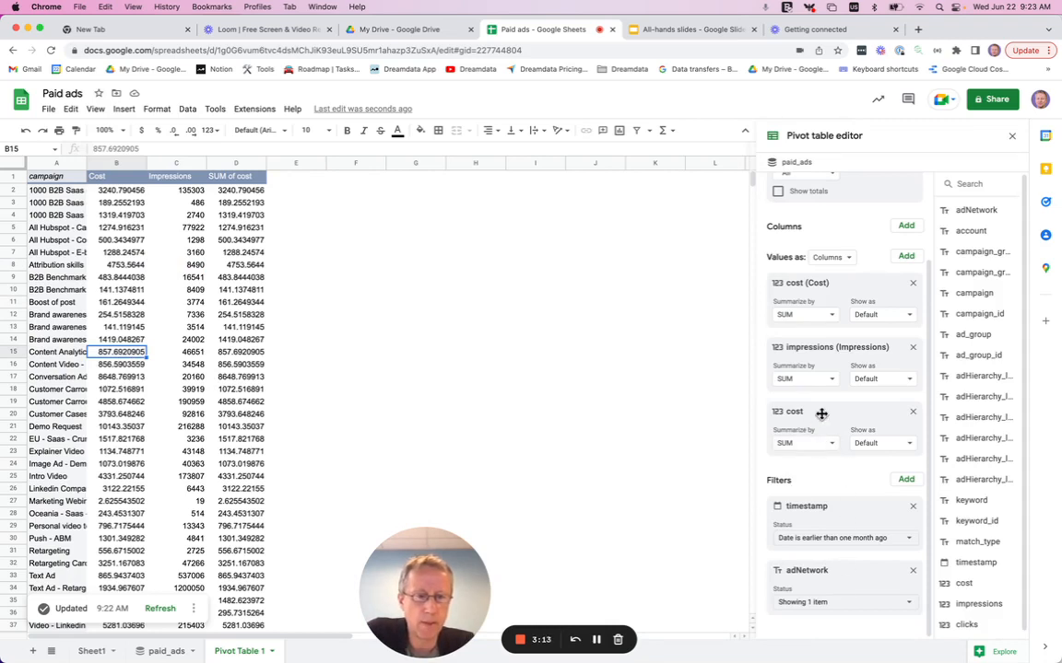
click(913, 413)
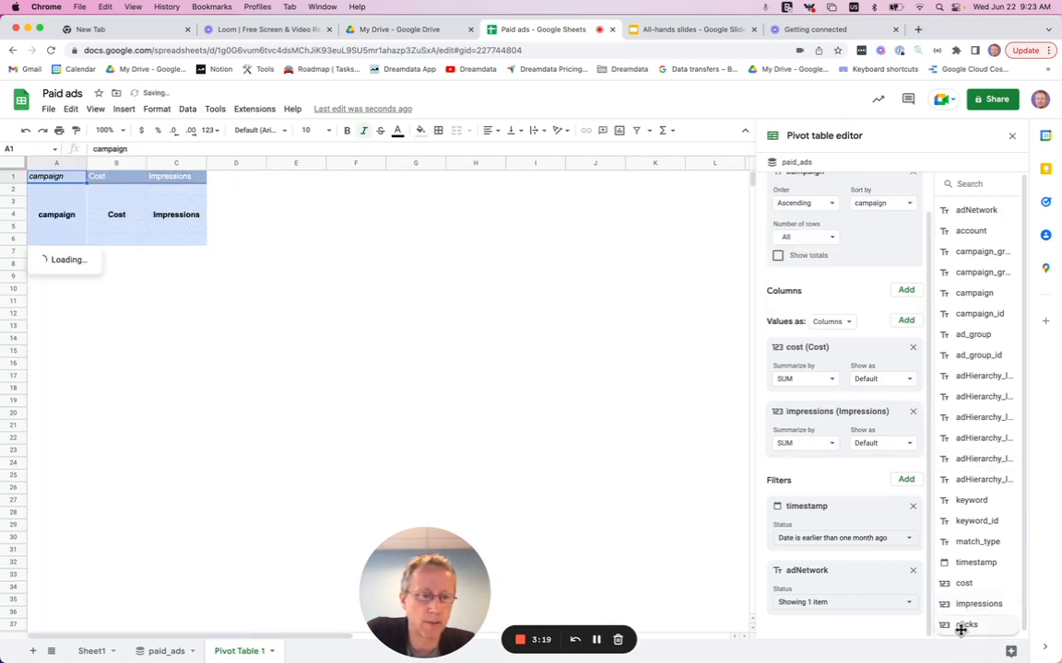
drag(931, 595, 830, 481)
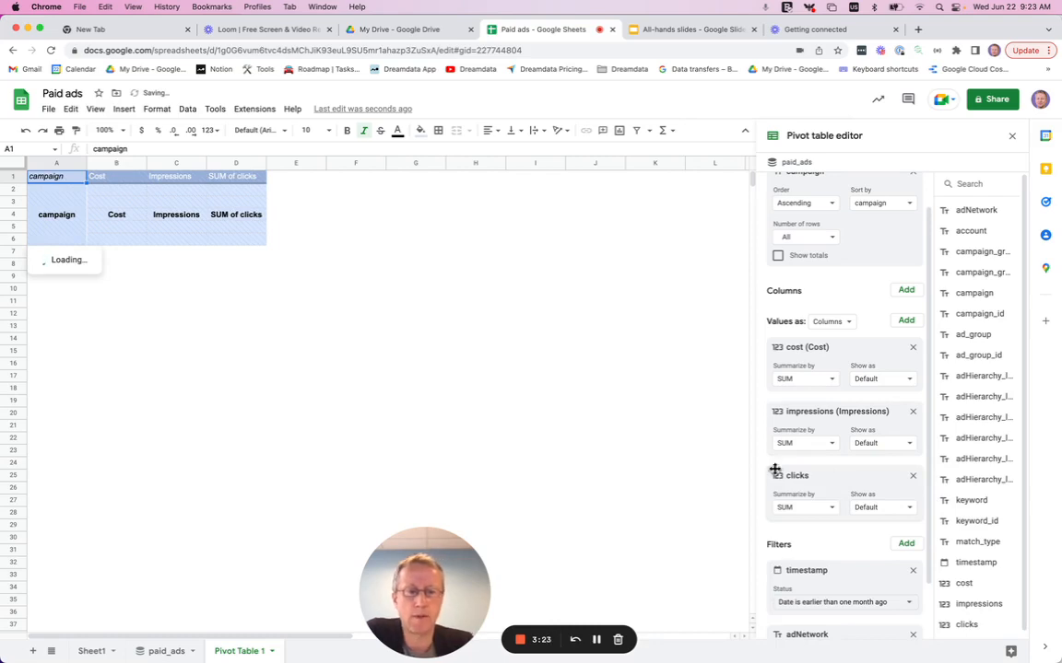
click(55, 263)
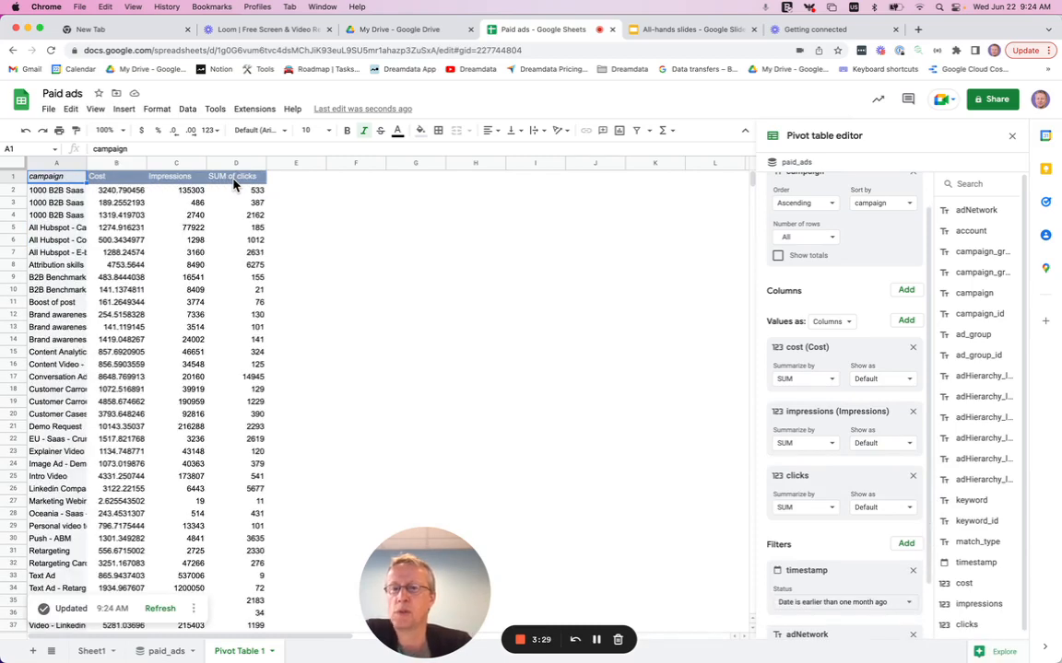
- Rename the pivot table header in D1 to Clicks
click(234, 180)
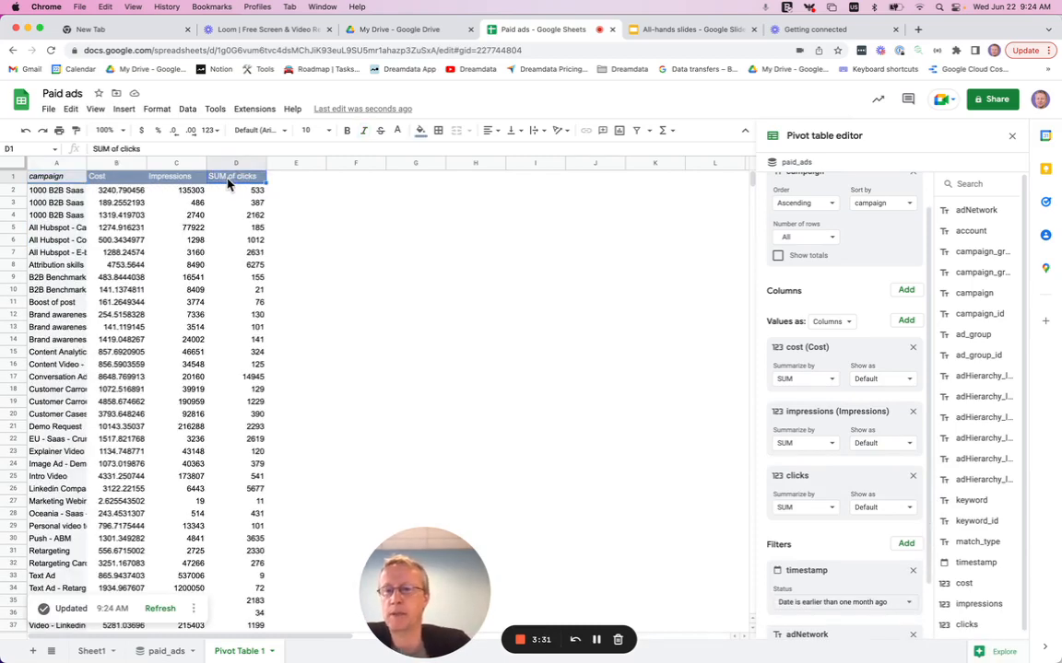
double_click(227, 179)
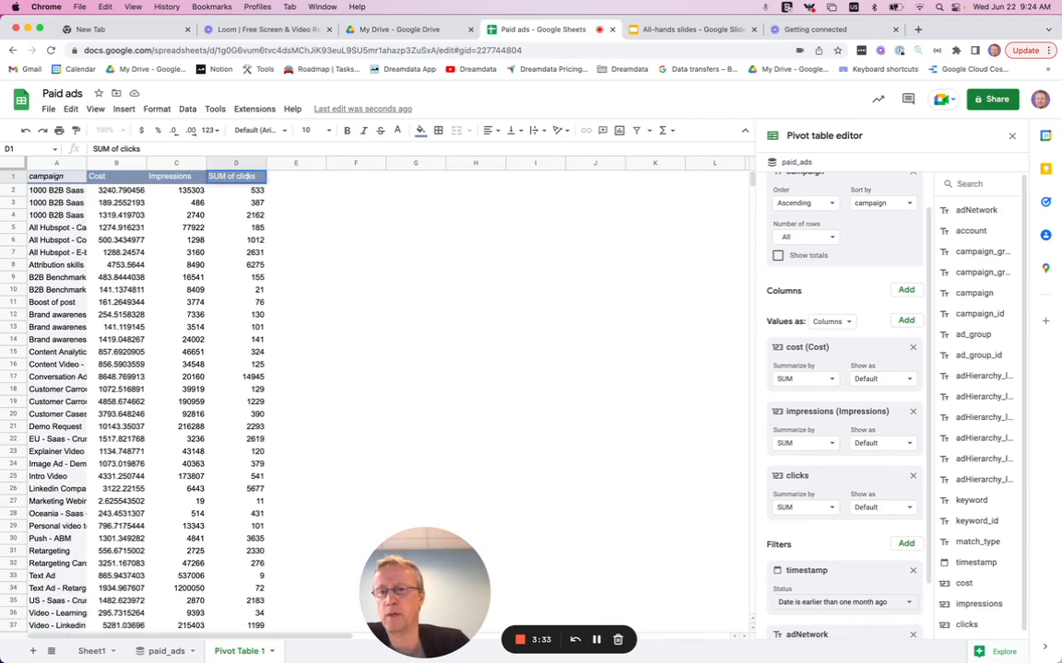
drag(239, 176, 209, 176)
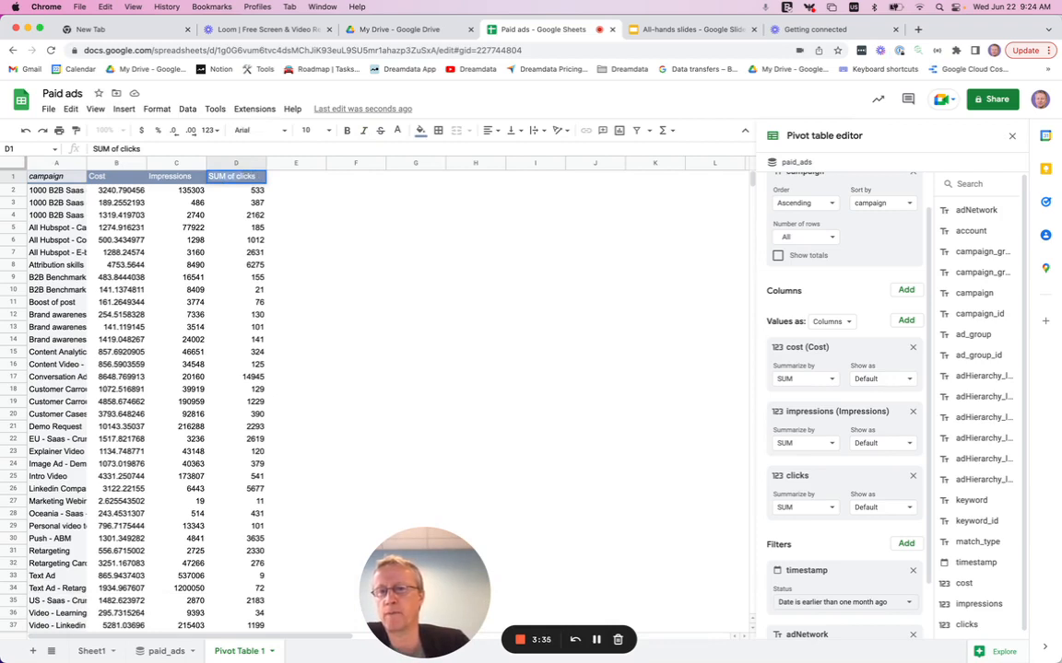
text(Clicks)
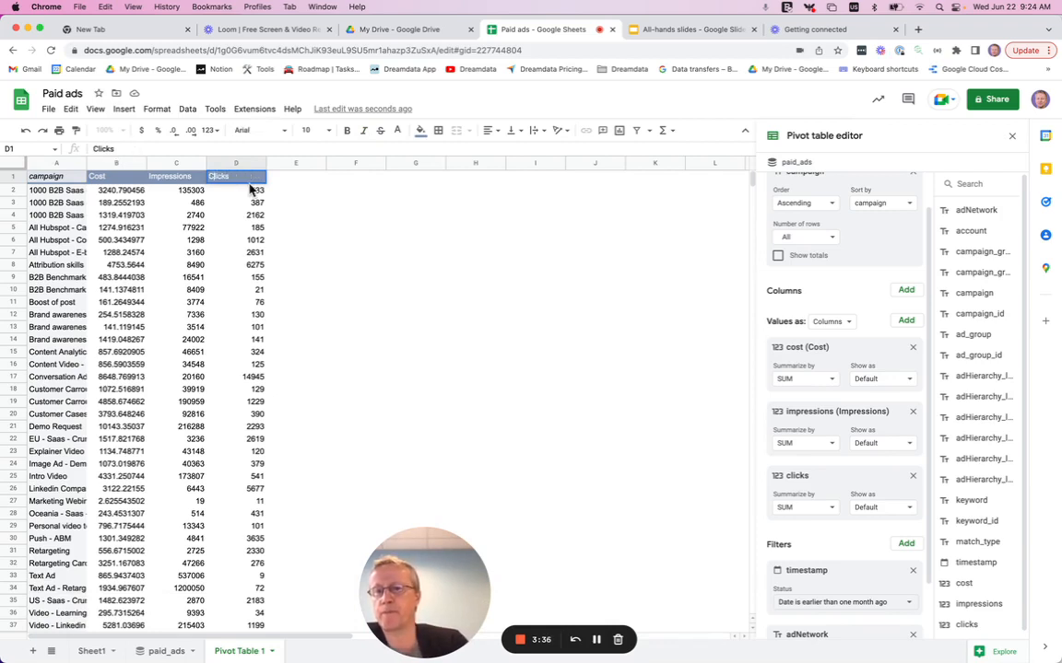
click(395, 232)
- Fit the widths of all columns in the pivot table sheet to their contents
click(74, 279)
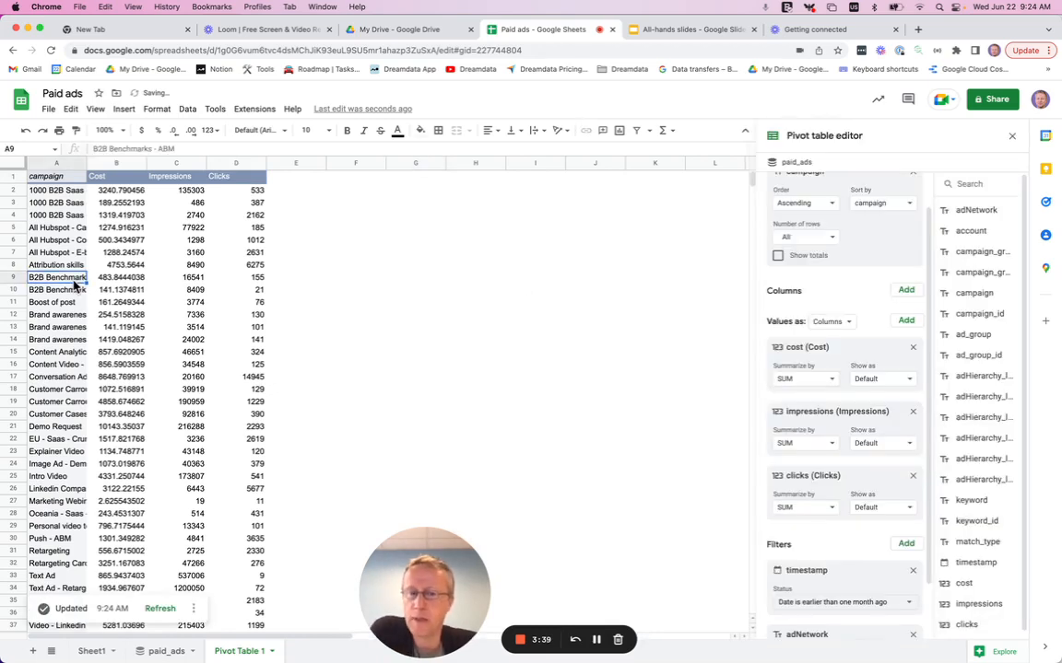
scroll(825, 471, down, 2)
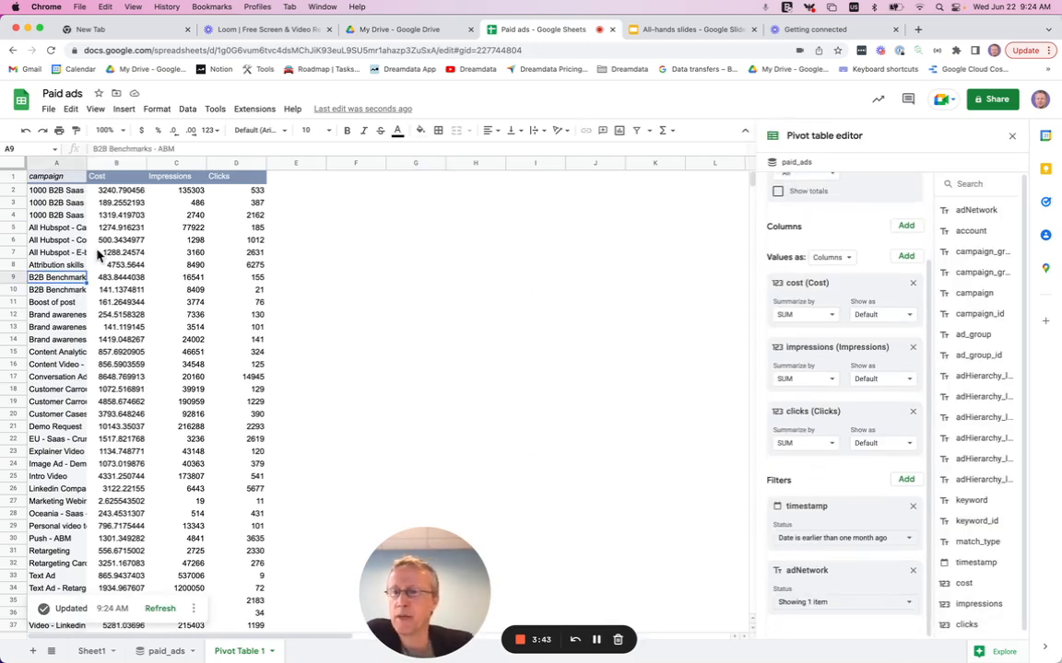
click(11, 165)
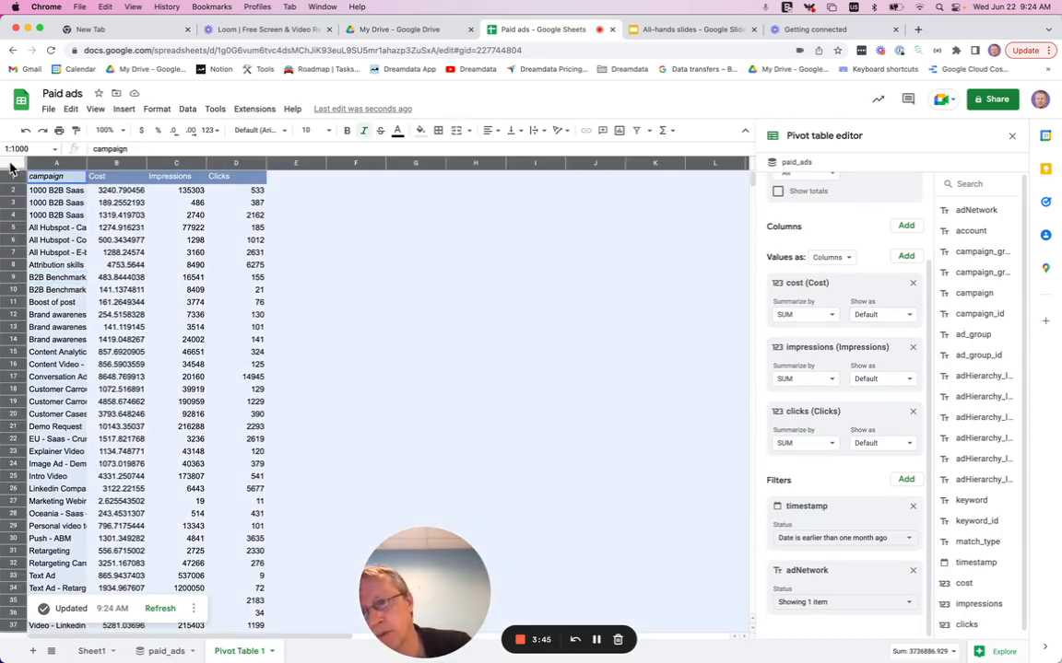
double_click(86, 164)
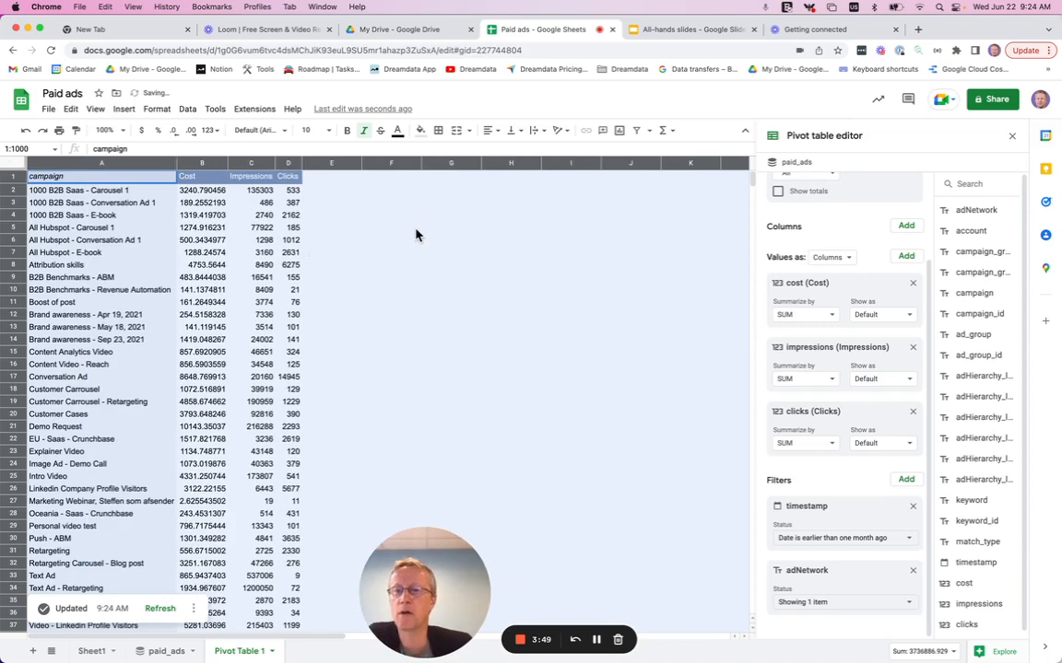
click(323, 219)
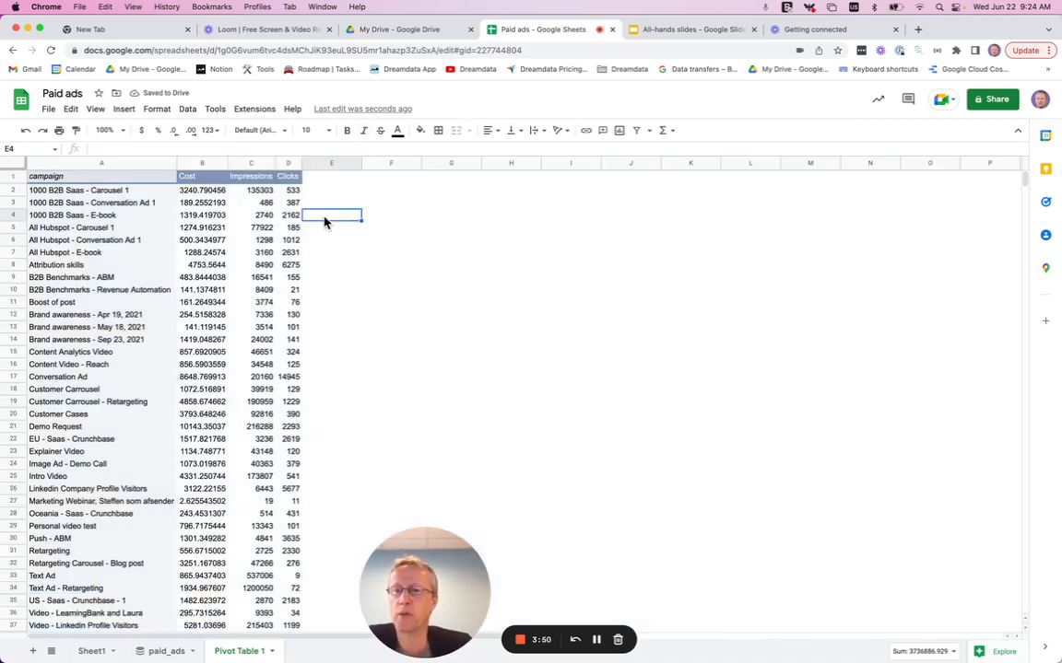
- Add a conditional formatting rule with a white-to-red color scale to the Cost column, range B1:B1000
click(199, 196)
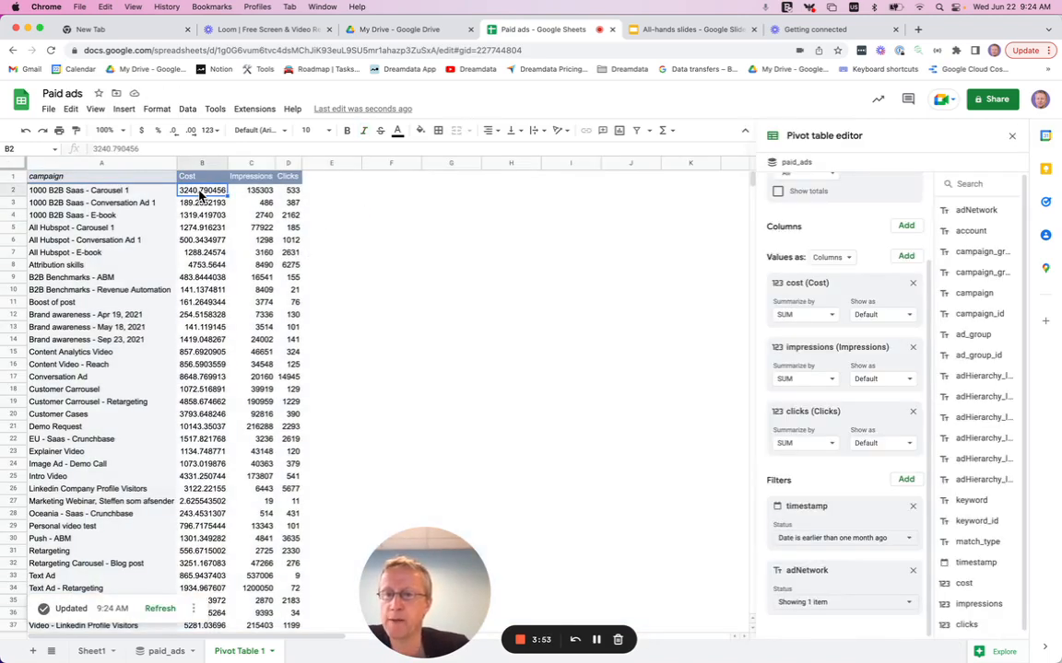
scroll(187, 309, down, 1)
scroll(187, 311, up, 1)
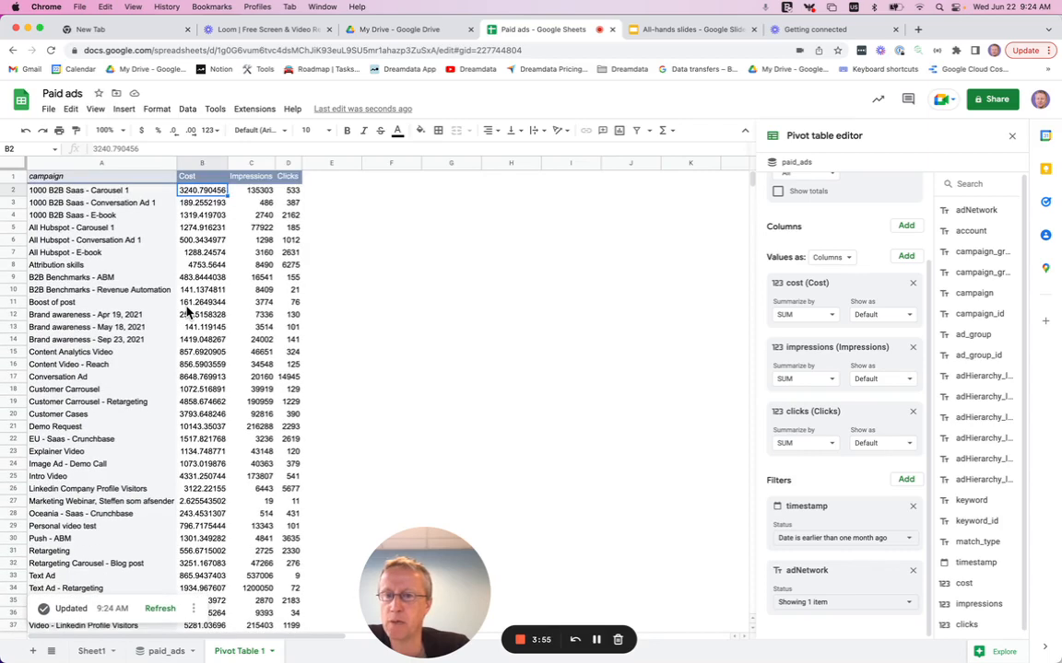
click(184, 164)
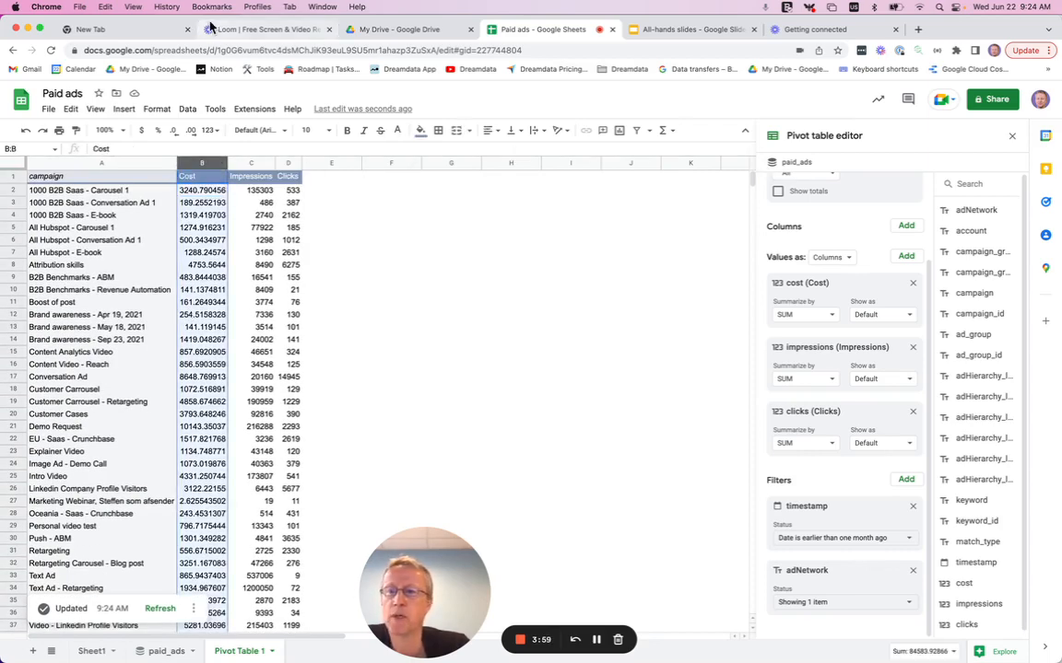
click(156, 108)
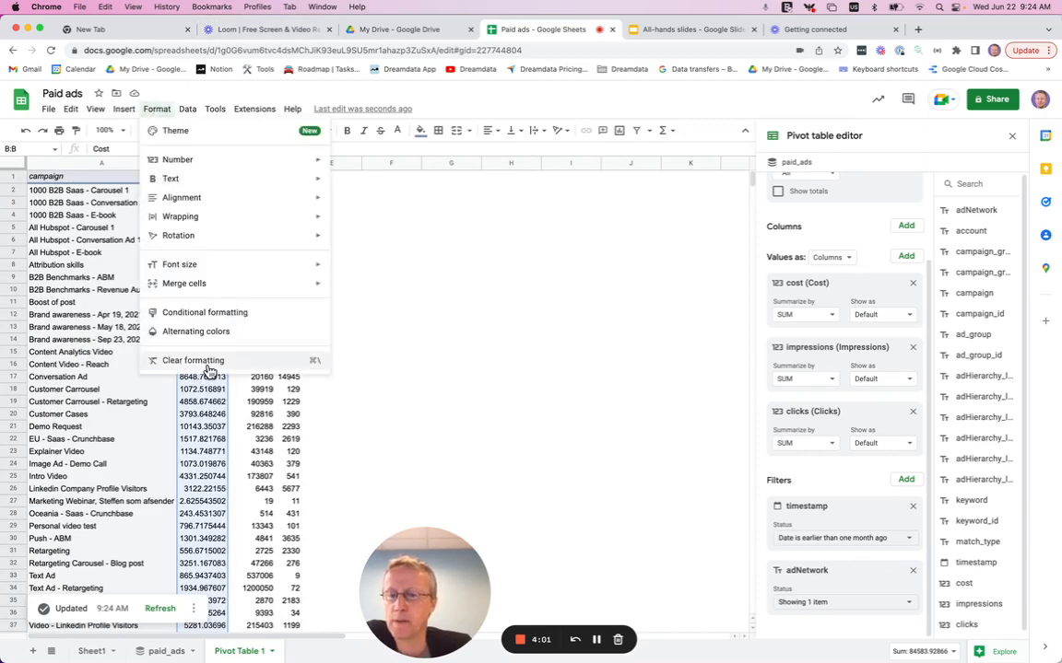
click(208, 314)
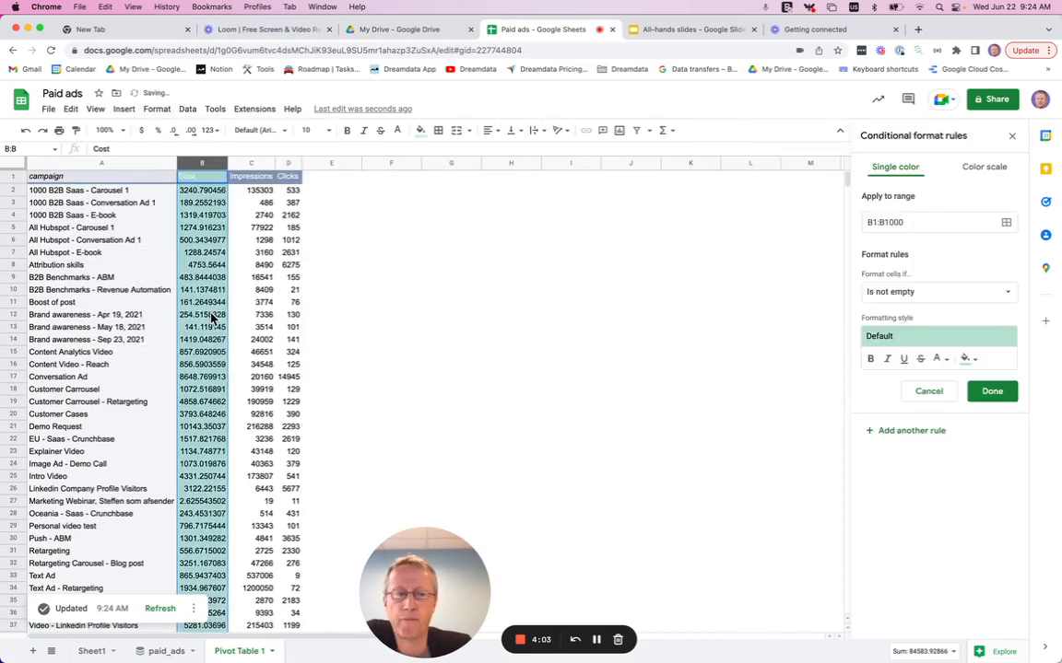
click(982, 170)
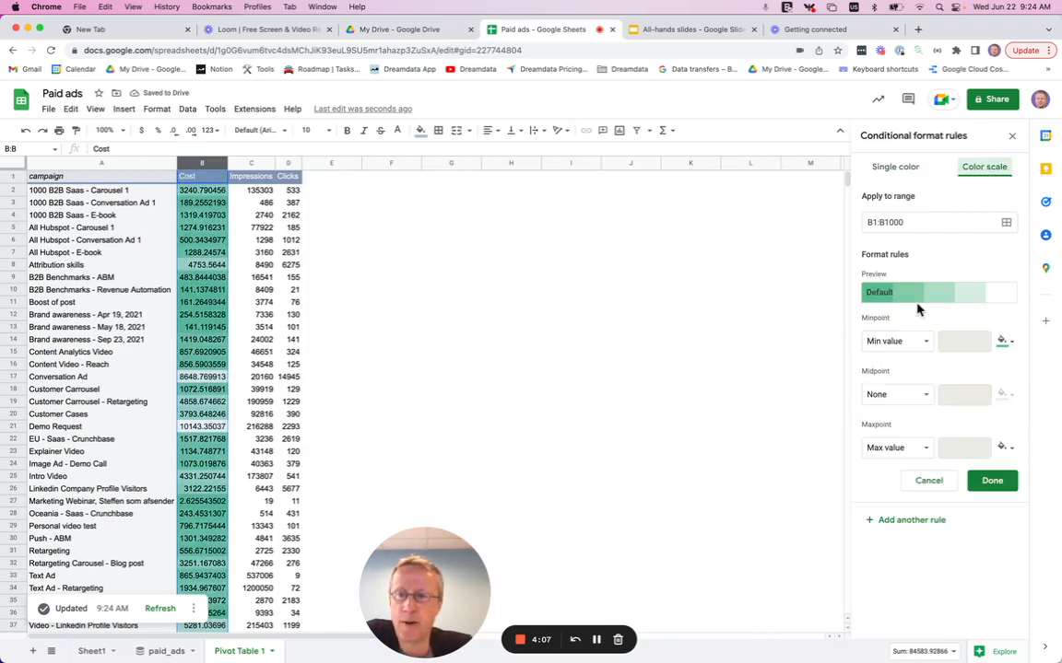
click(937, 299)
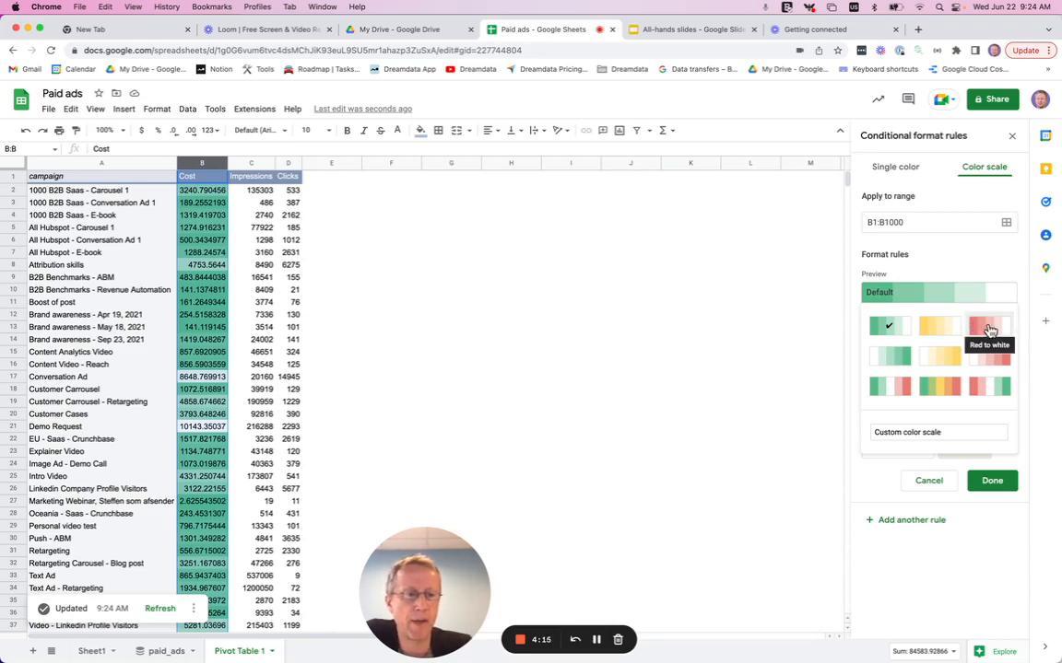
click(993, 359)
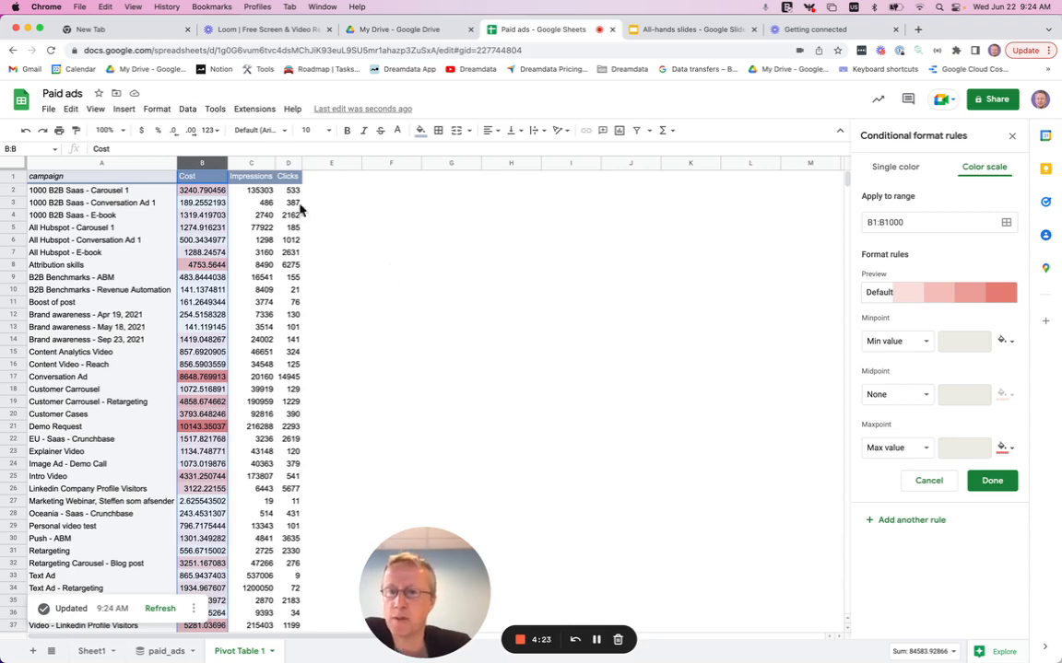
click(235, 164)
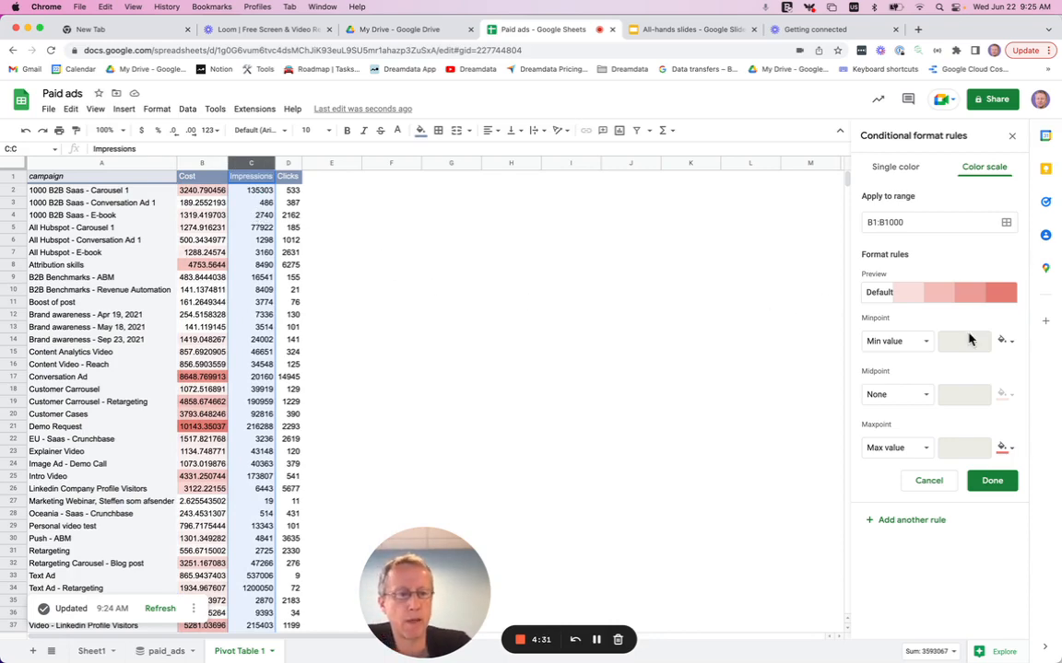
click(928, 293)
click(801, 315)
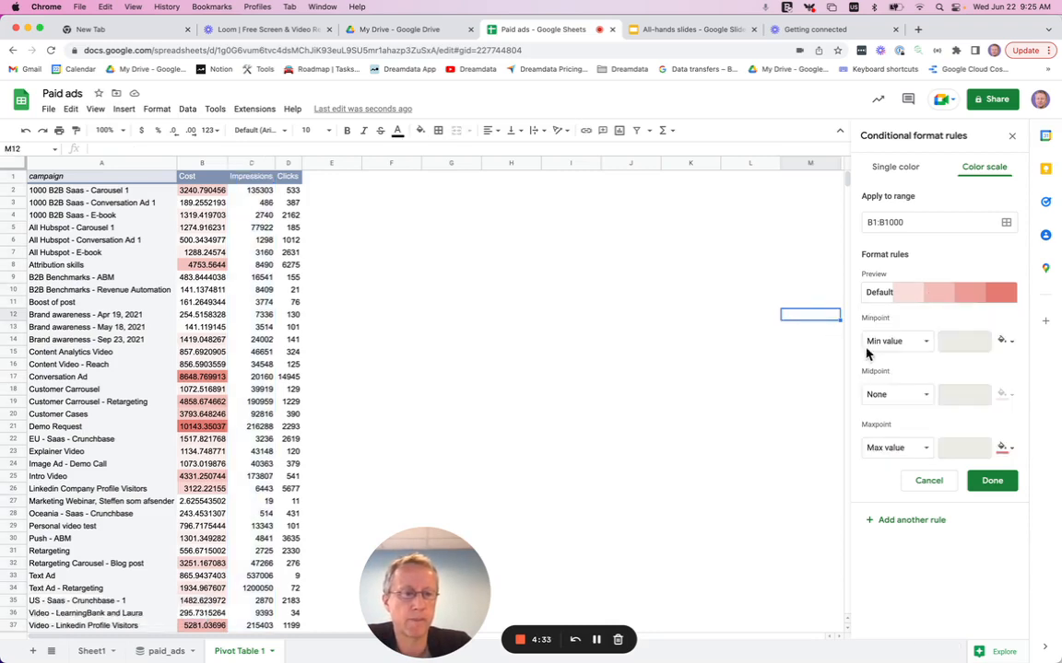
click(1002, 489)
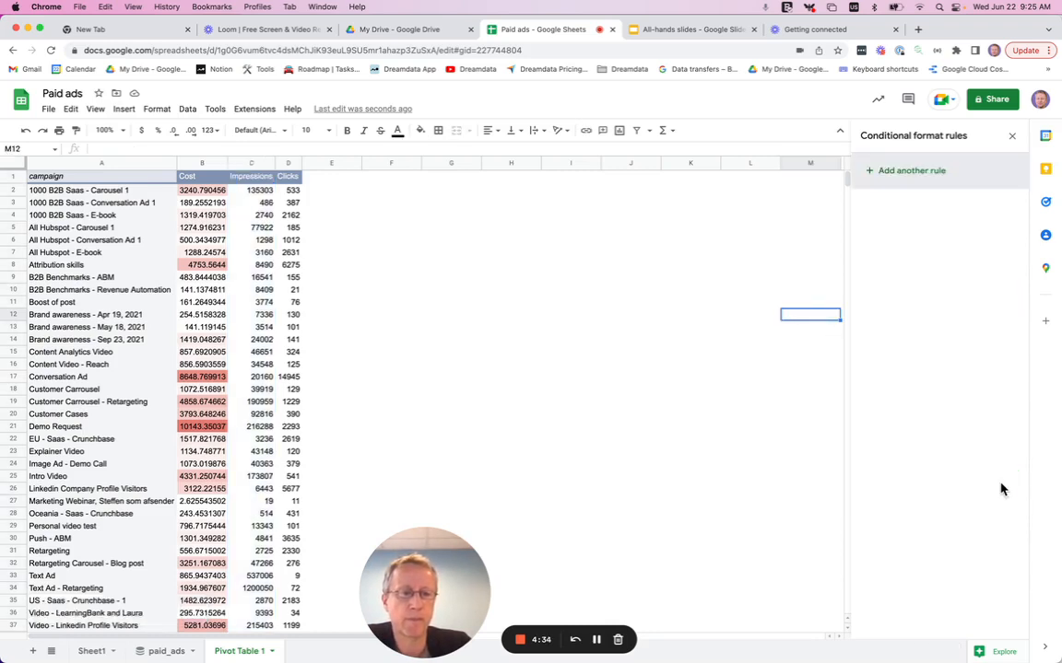
- Add a conditional formatting rule with a white-to-green color scale to the Impressions column, range C1:C1000
click(247, 163)
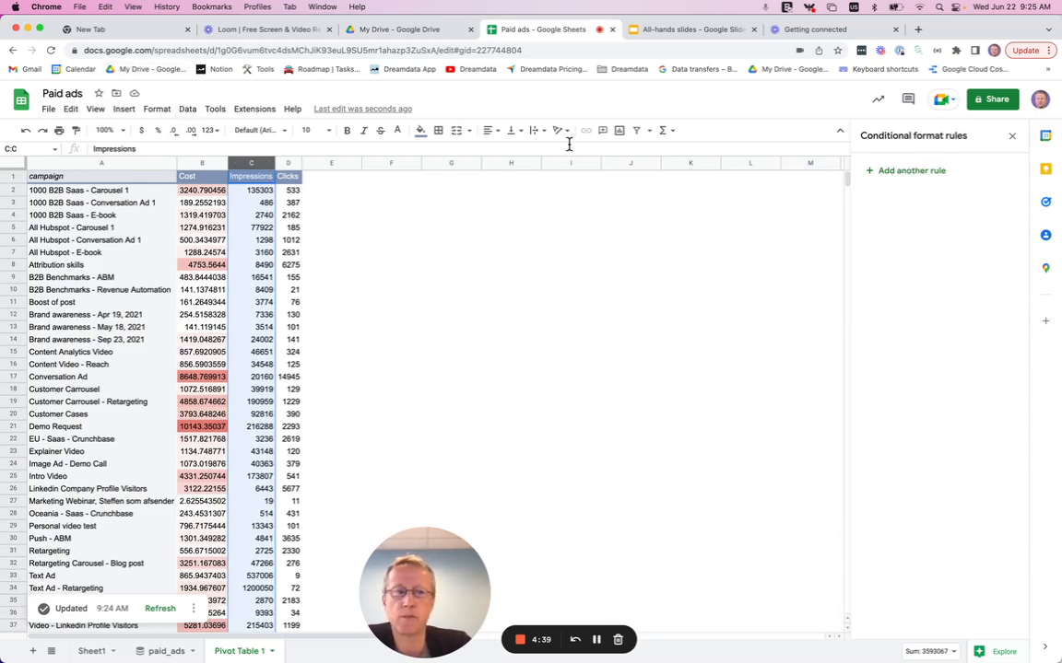
click(914, 186)
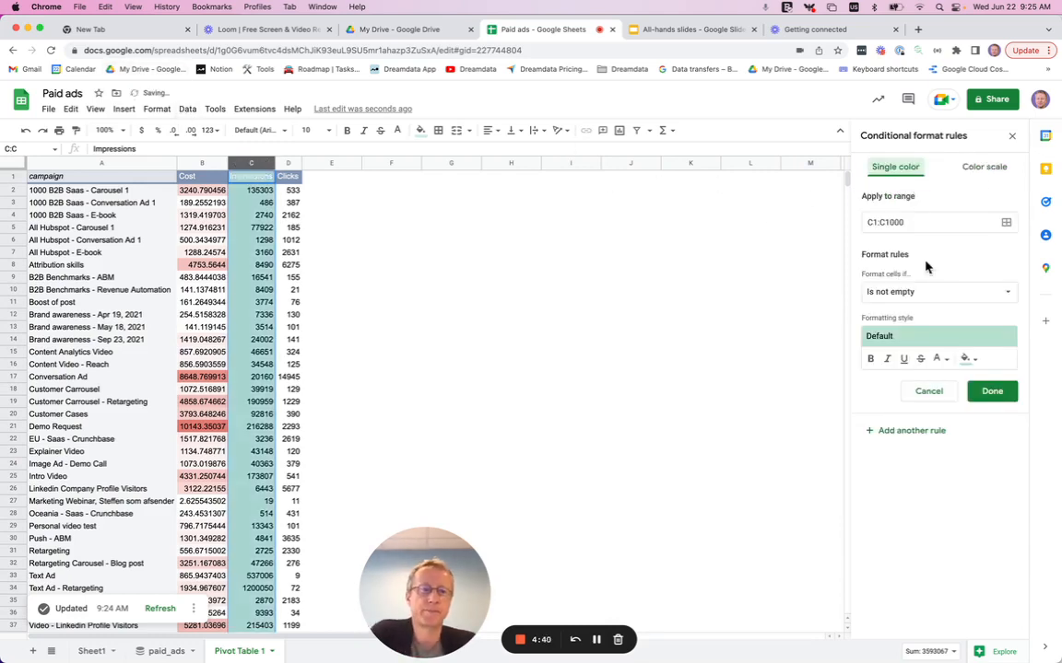
click(989, 168)
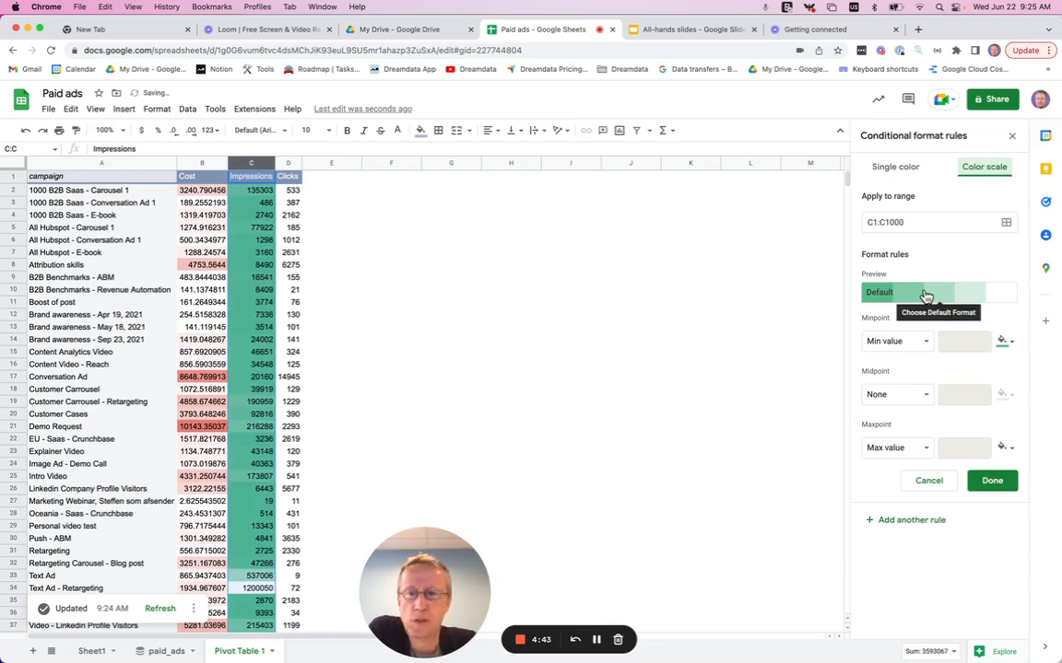
click(927, 294)
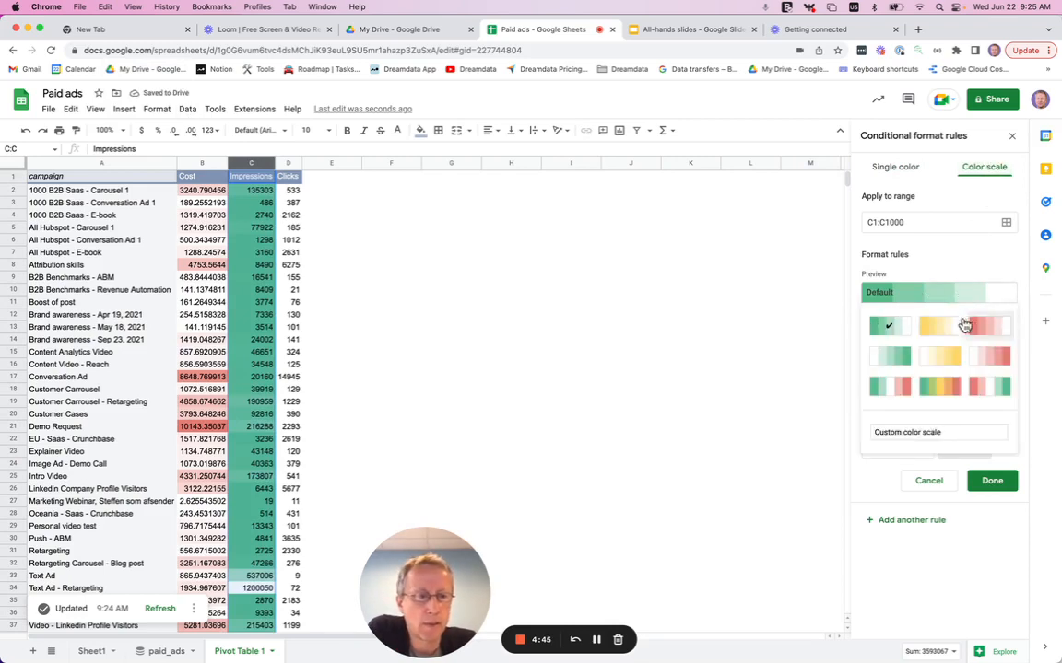
click(896, 358)
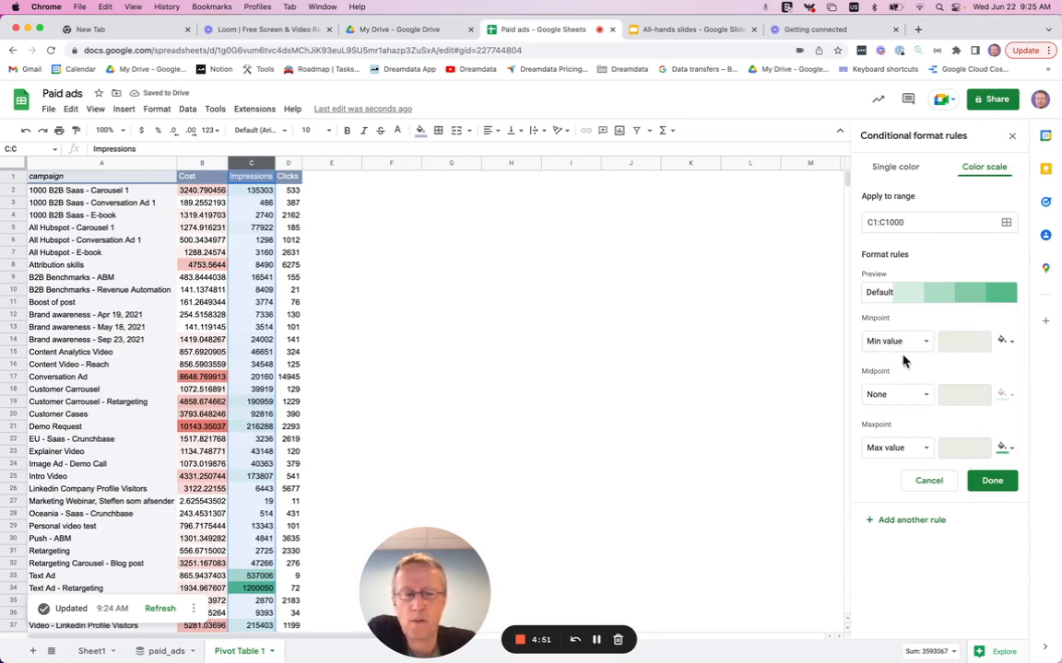
click(992, 481)
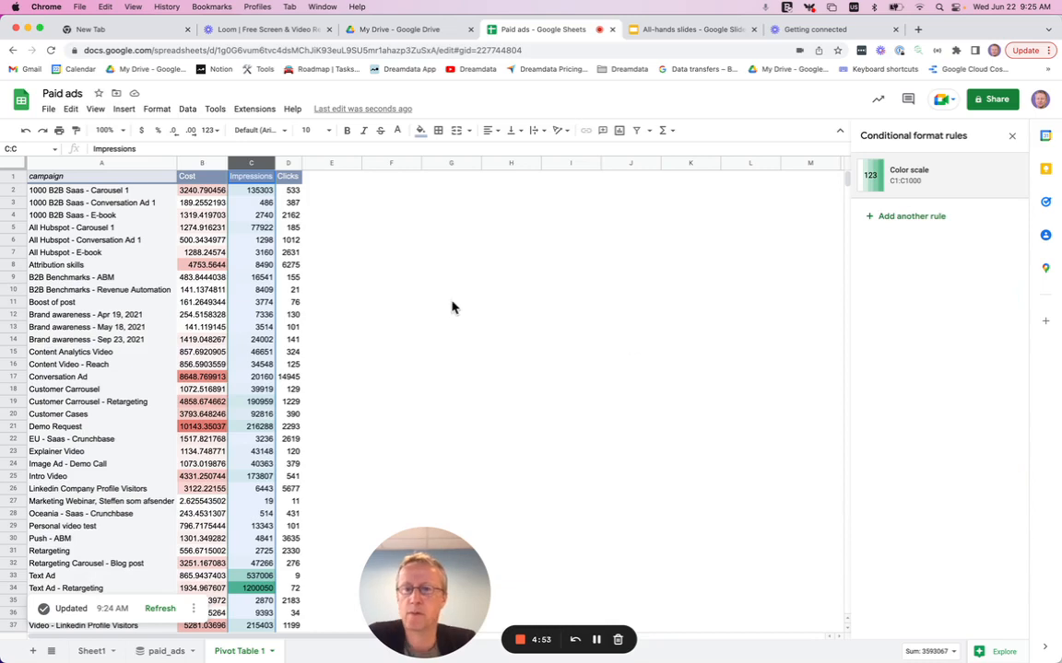
- Add a conditional formatting rule with a white-to-green color scale to the Clicks column, range D1:D1000
click(285, 163)
click(251, 163)
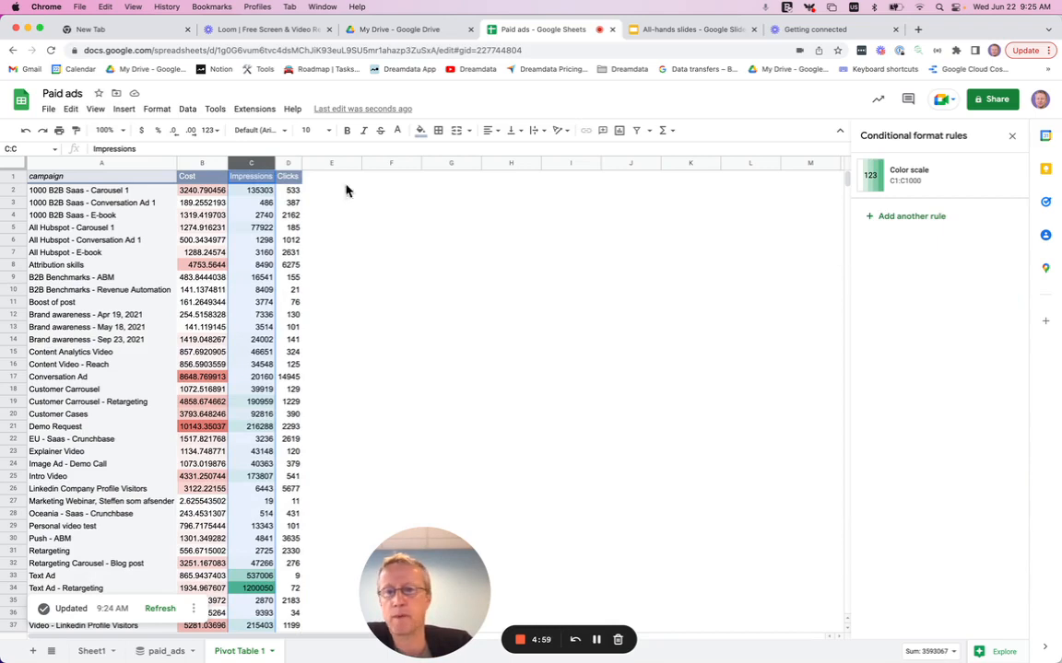
click(285, 164)
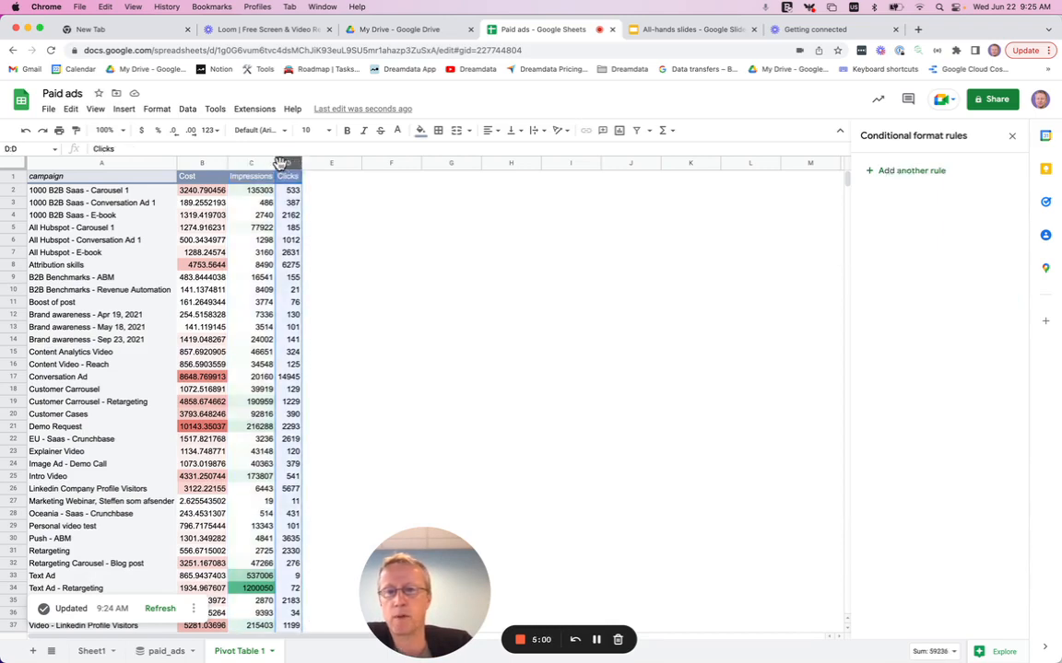
click(931, 175)
click(997, 168)
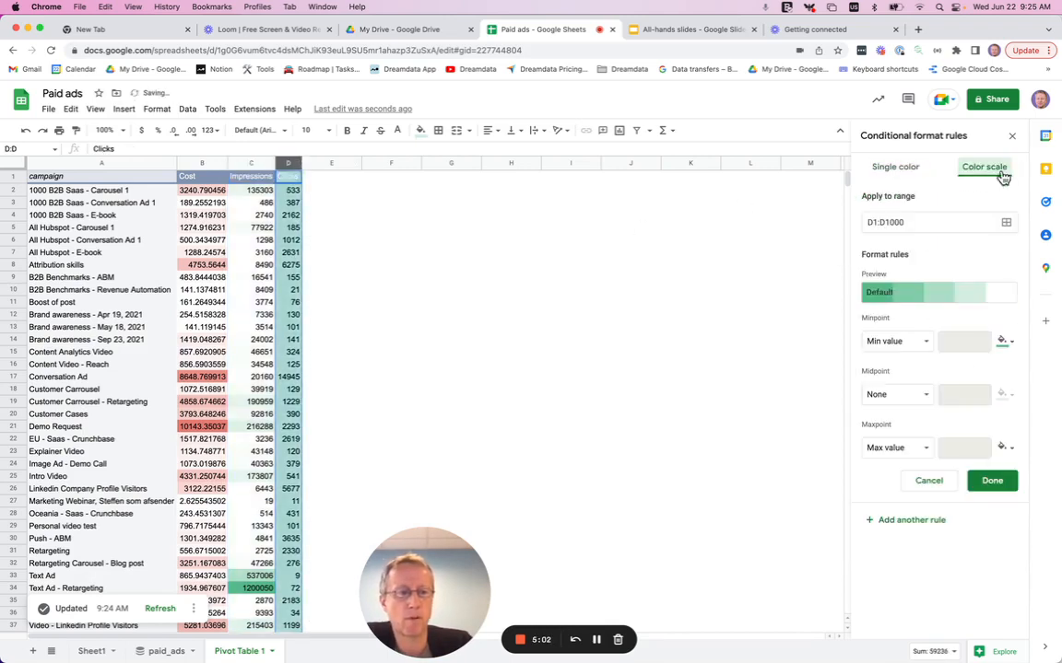
click(930, 295)
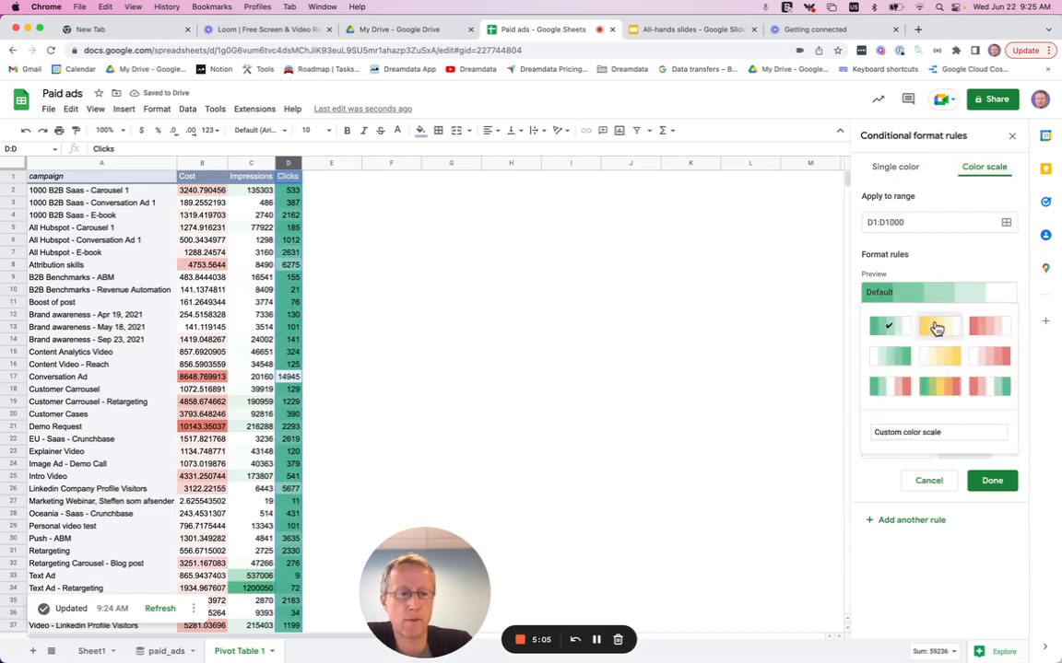
click(890, 358)
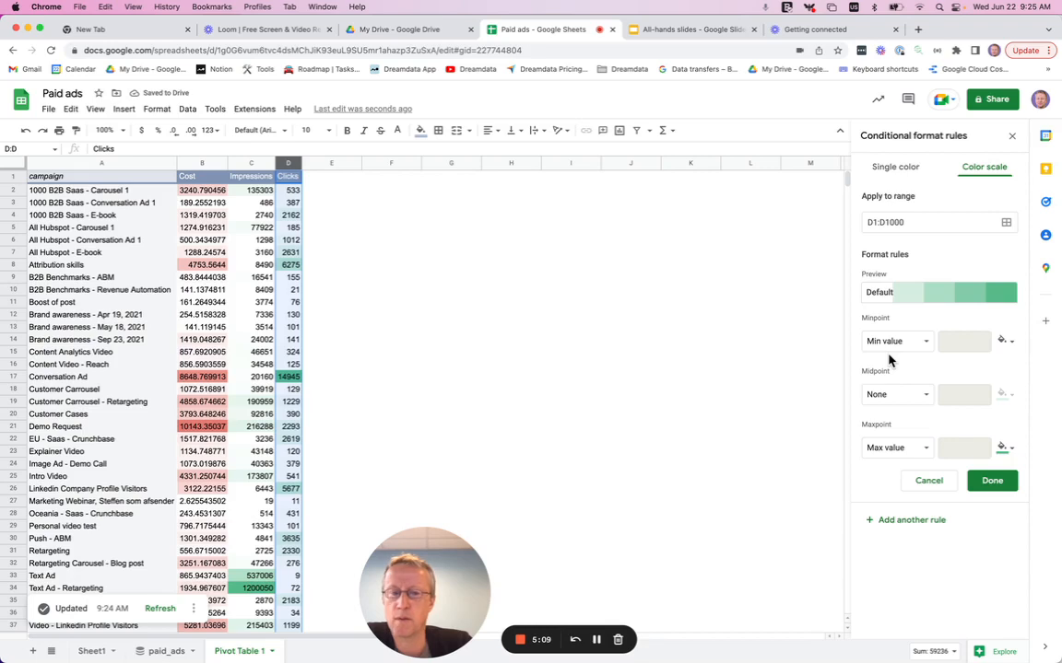
click(1000, 481)
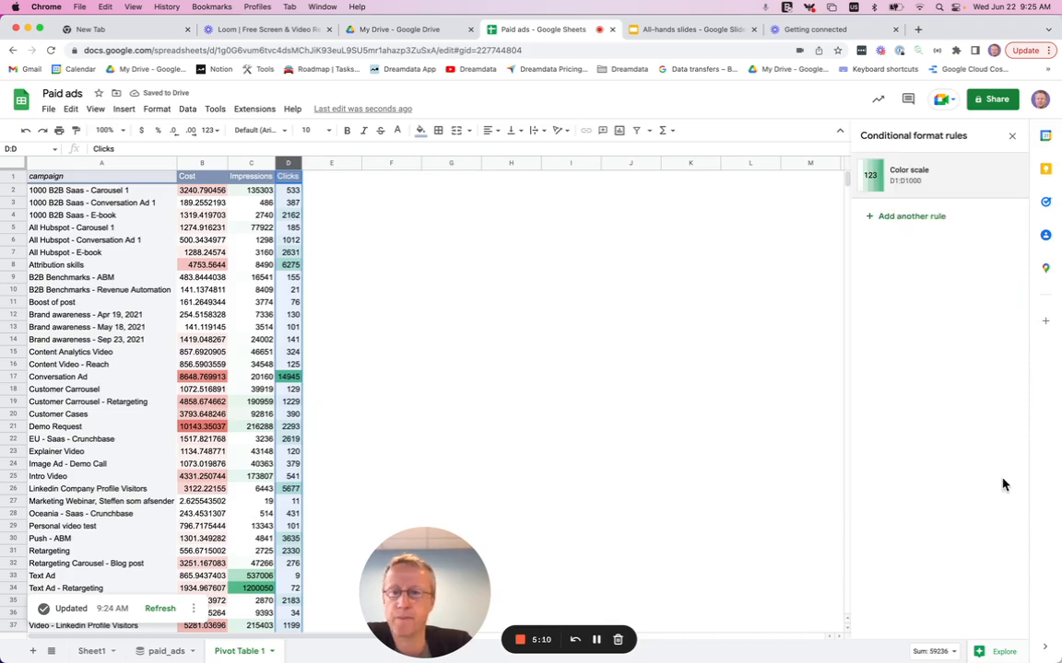
click(467, 307)
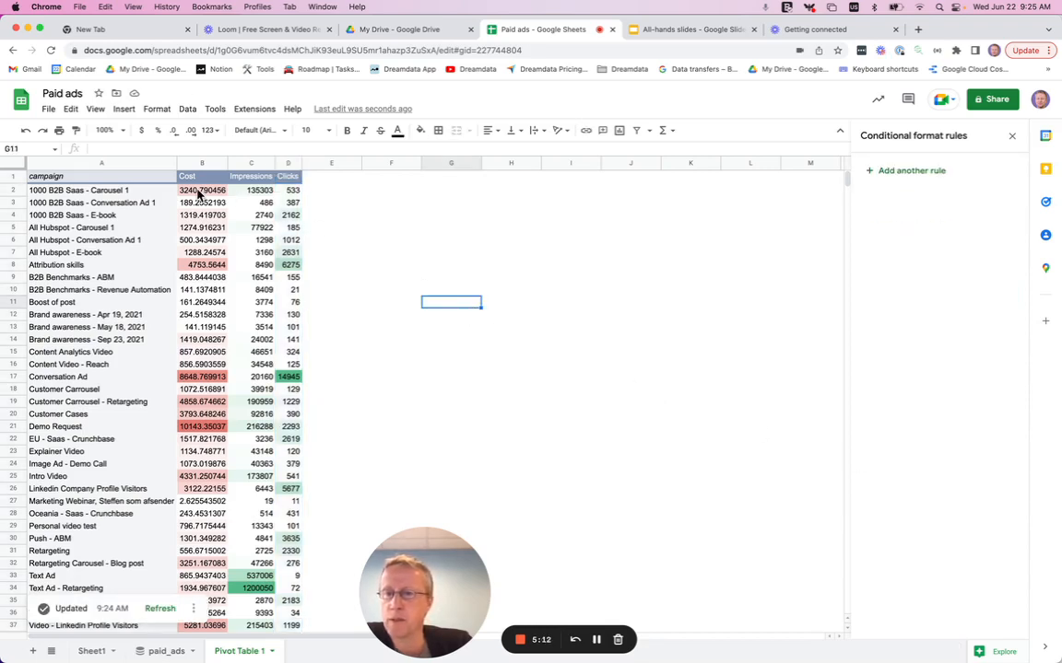
- Format the Cost column as rounded currency
click(182, 163)
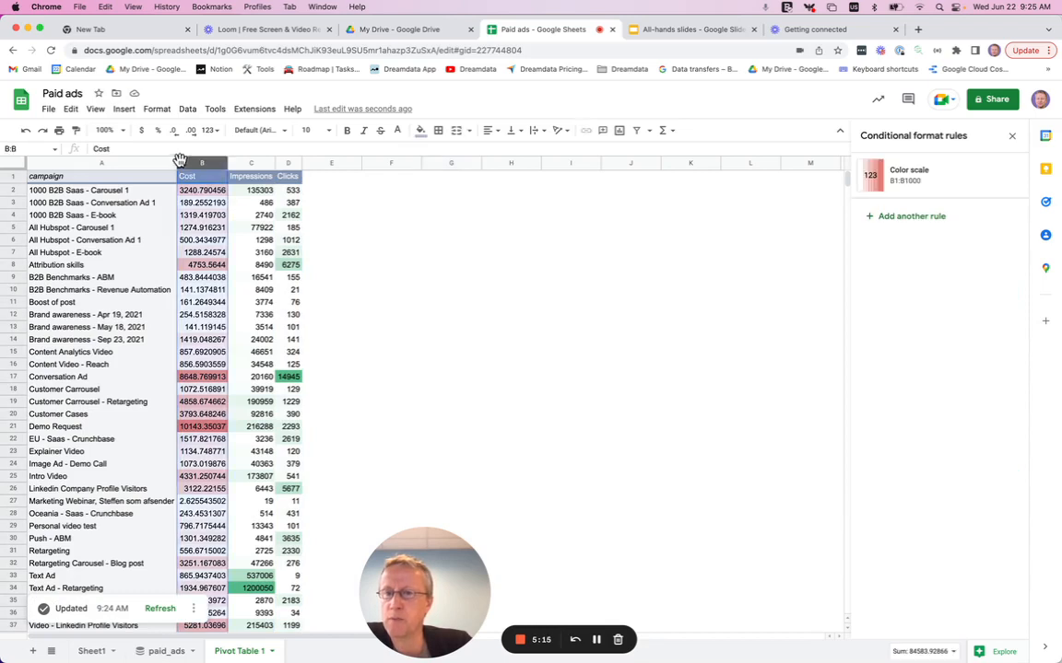
click(157, 109)
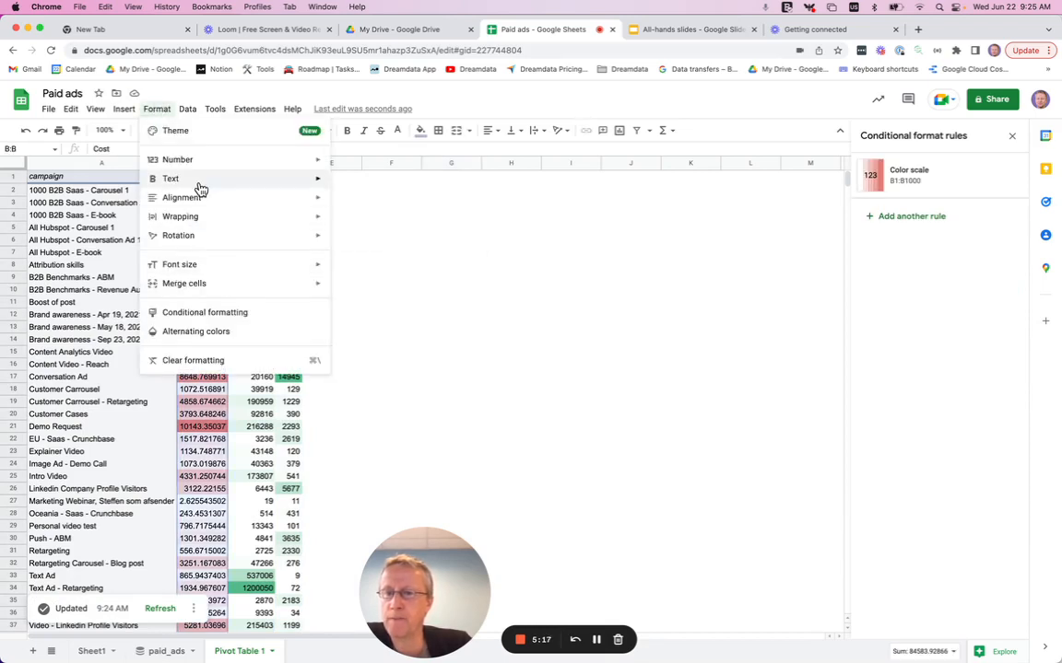
mouse_move(234, 162)
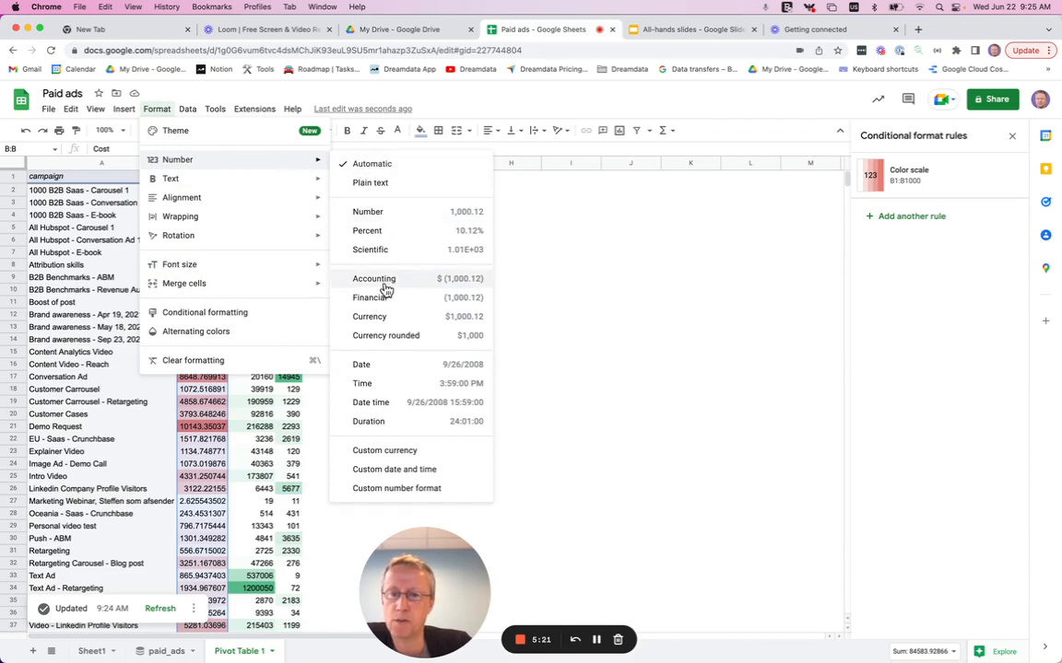
click(403, 336)
click(413, 242)
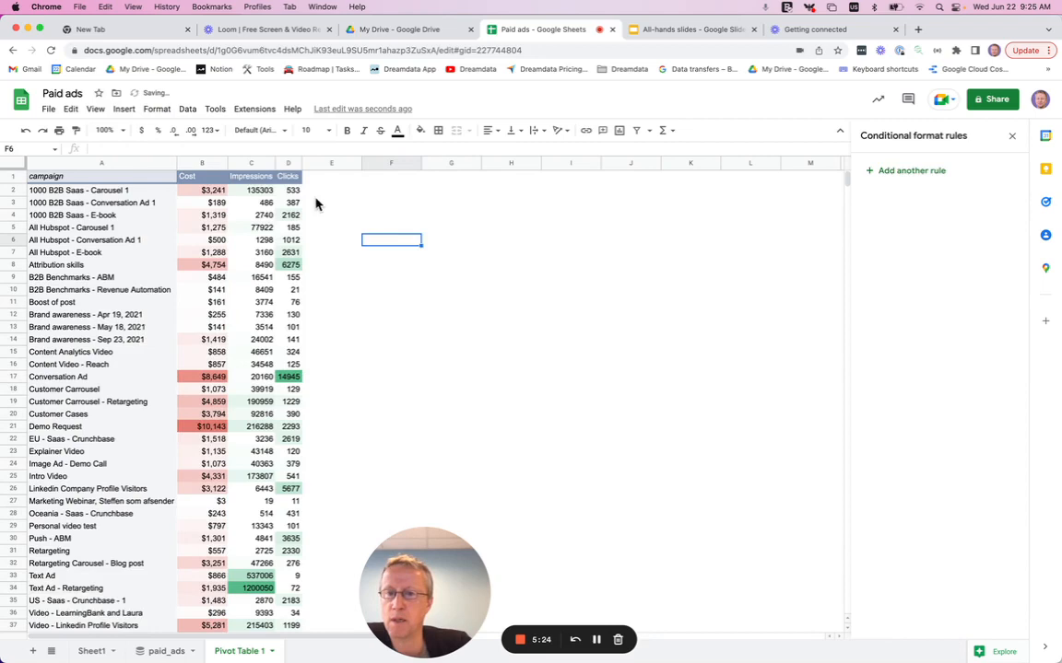
- Format the Impressions and Clicks columns as numbers with thousands separators and no decimal places
click(247, 194)
click(245, 164)
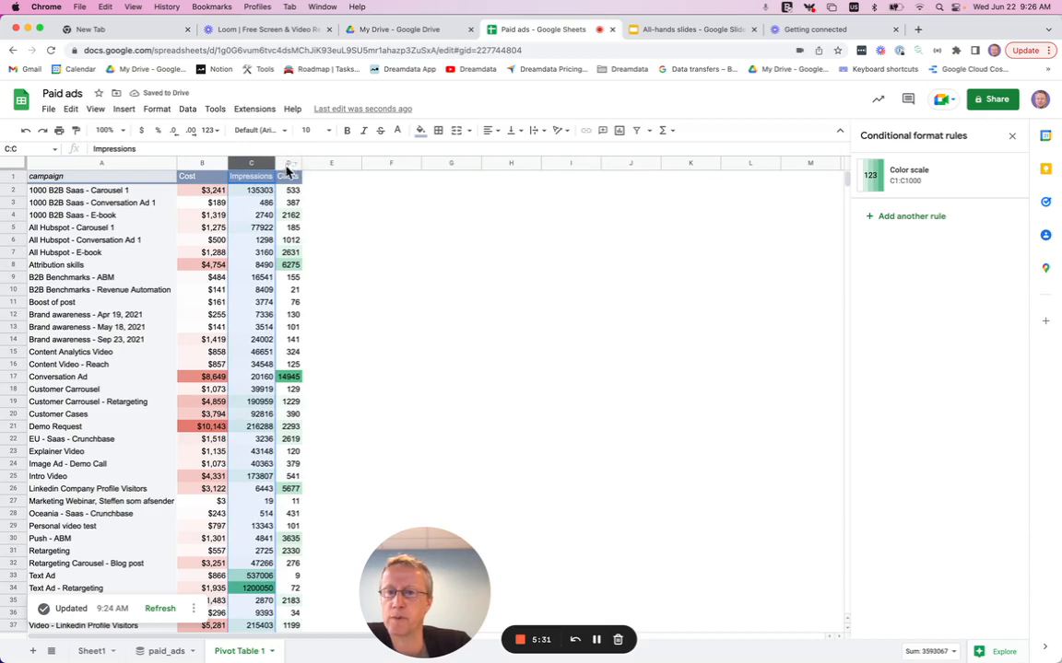
click(281, 164)
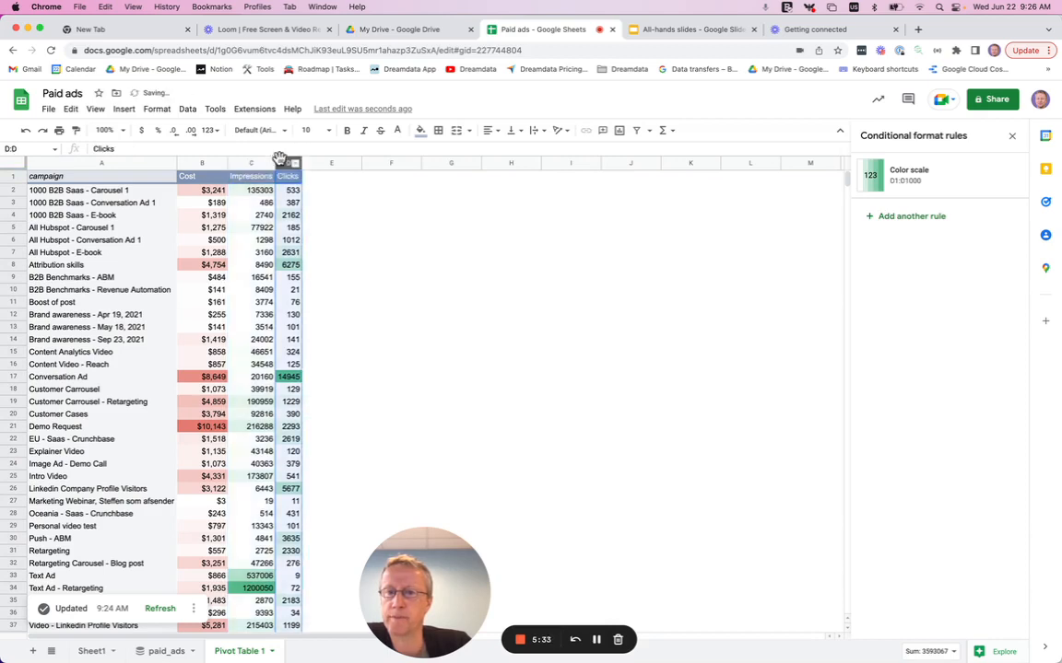
shift+click(238, 164)
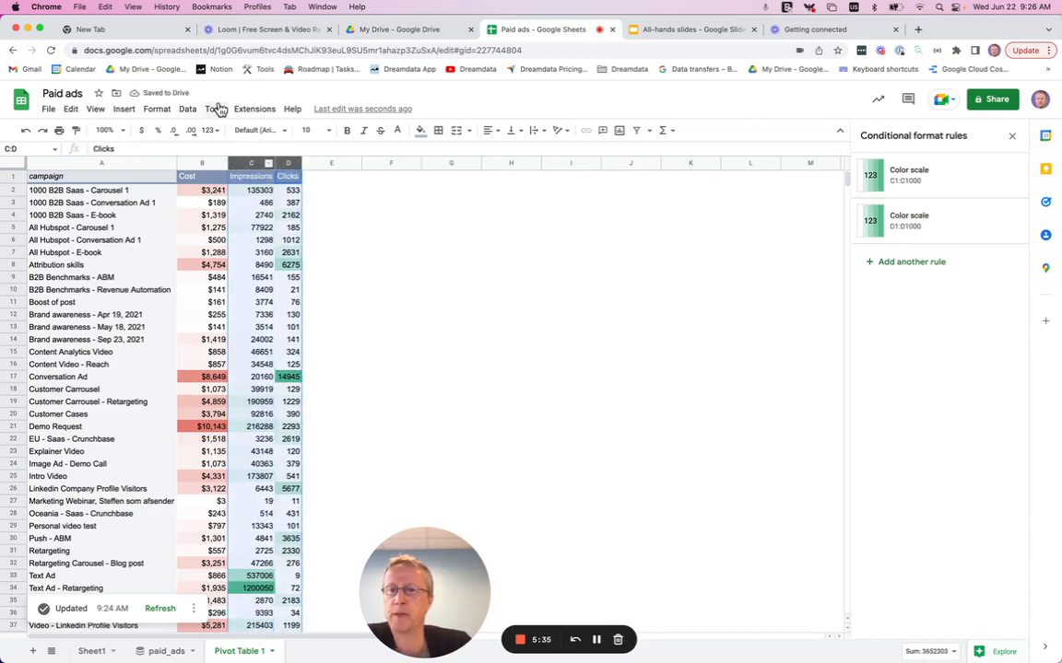
click(158, 110)
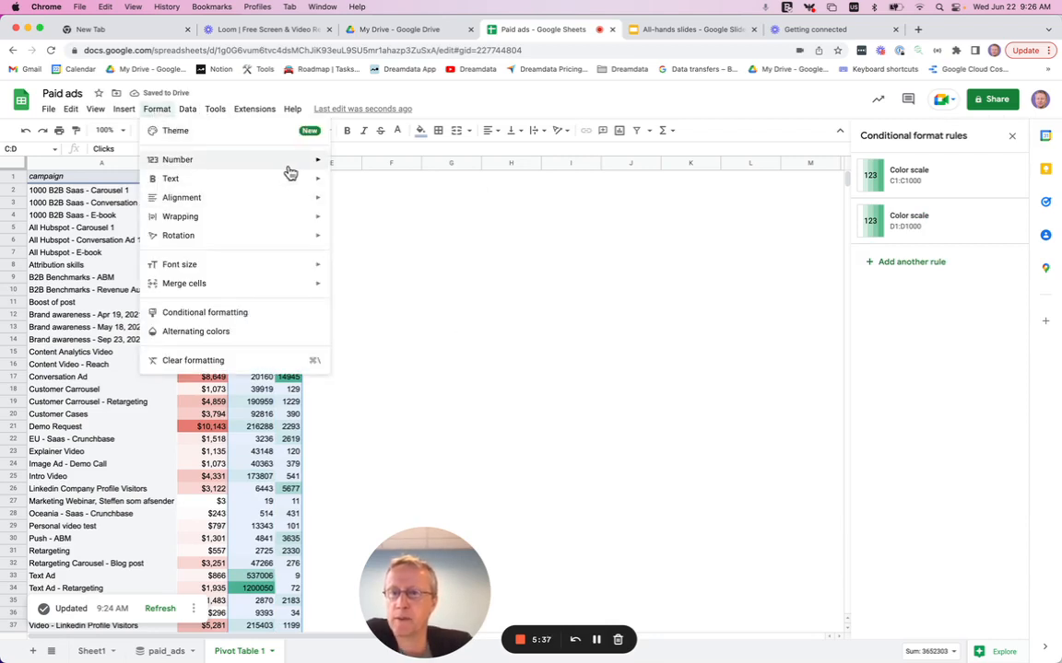
mouse_move(288, 162)
click(368, 213)
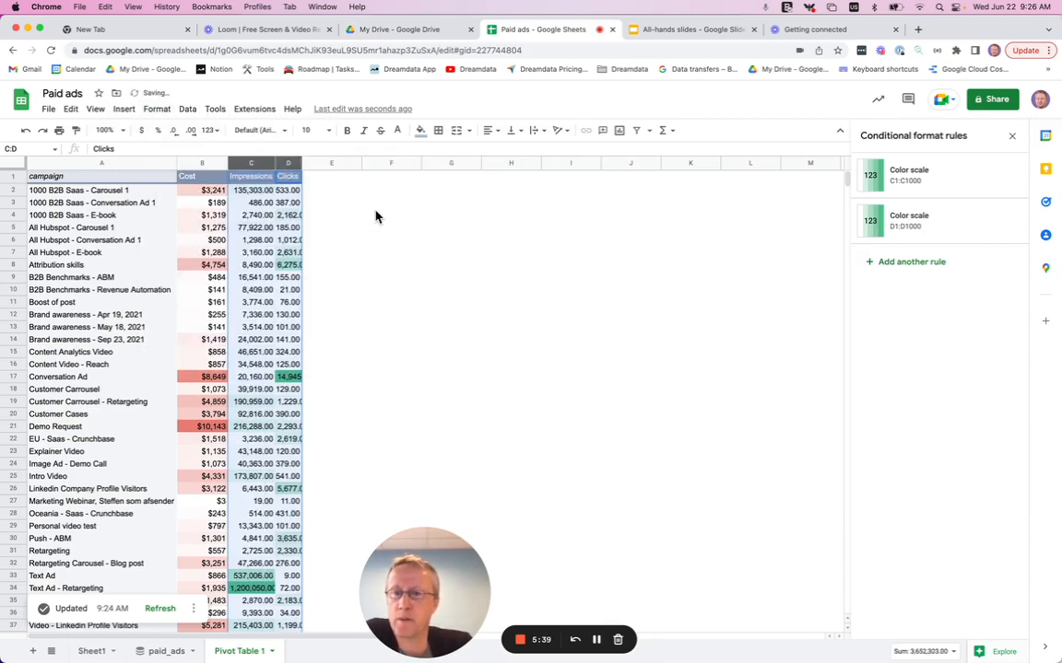
click(174, 132)
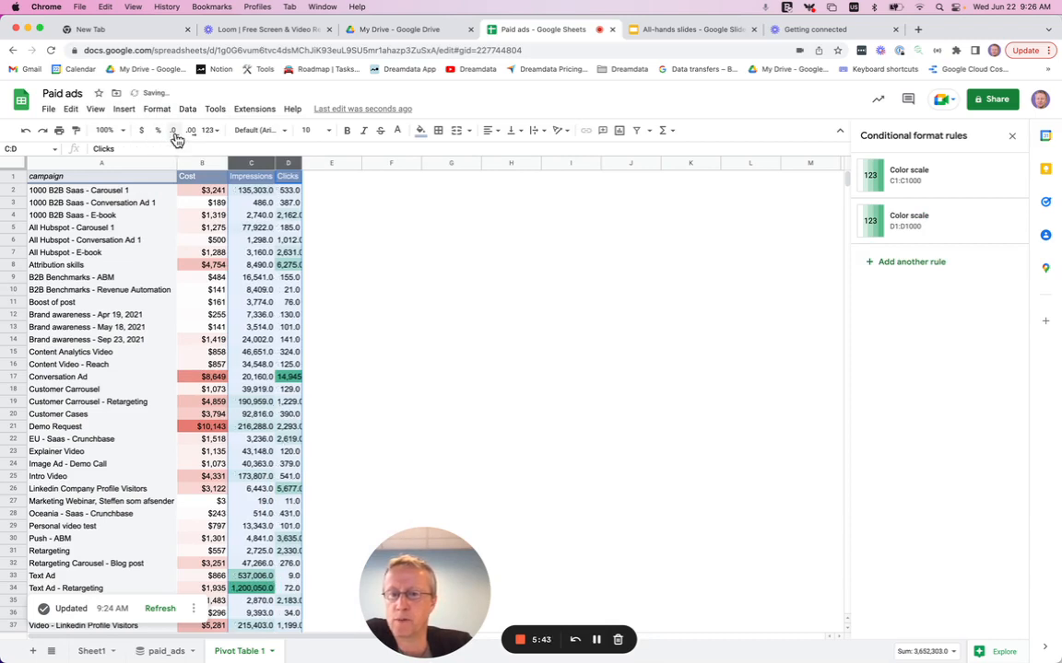
click(175, 132)
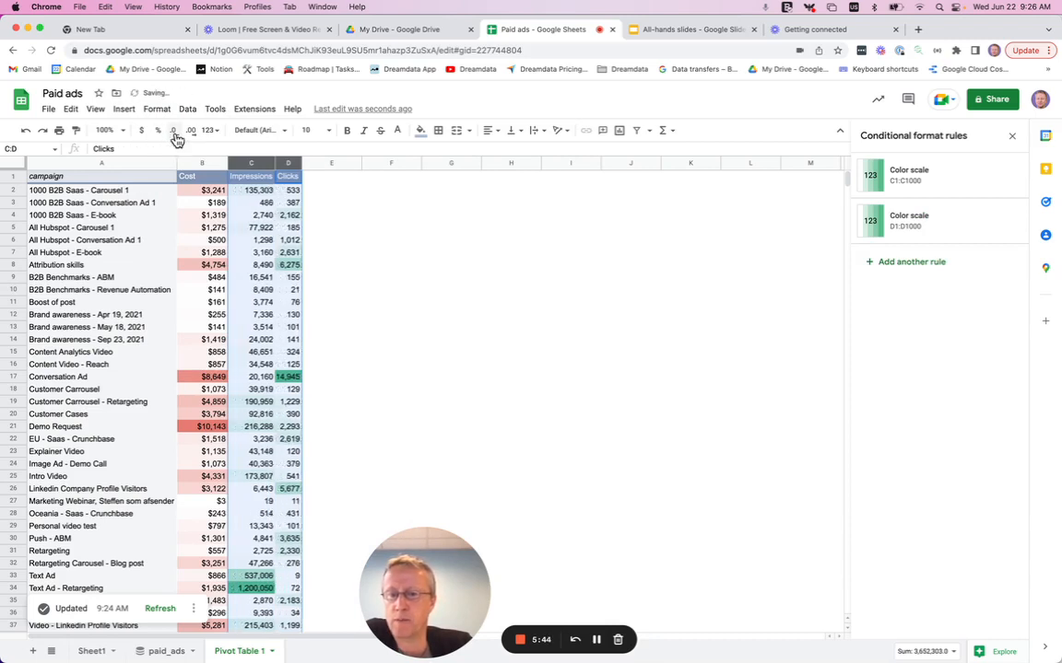
click(341, 279)
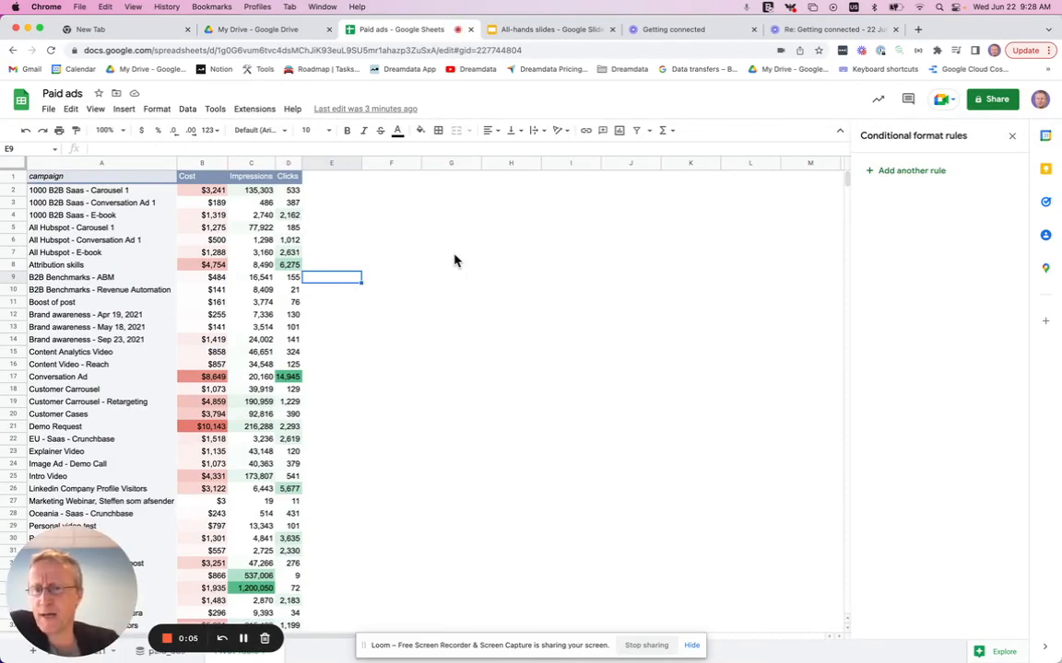
- Close the conditional format rules and sort the pivot table's campaign rows by Cost in descending order
click(146, 276)
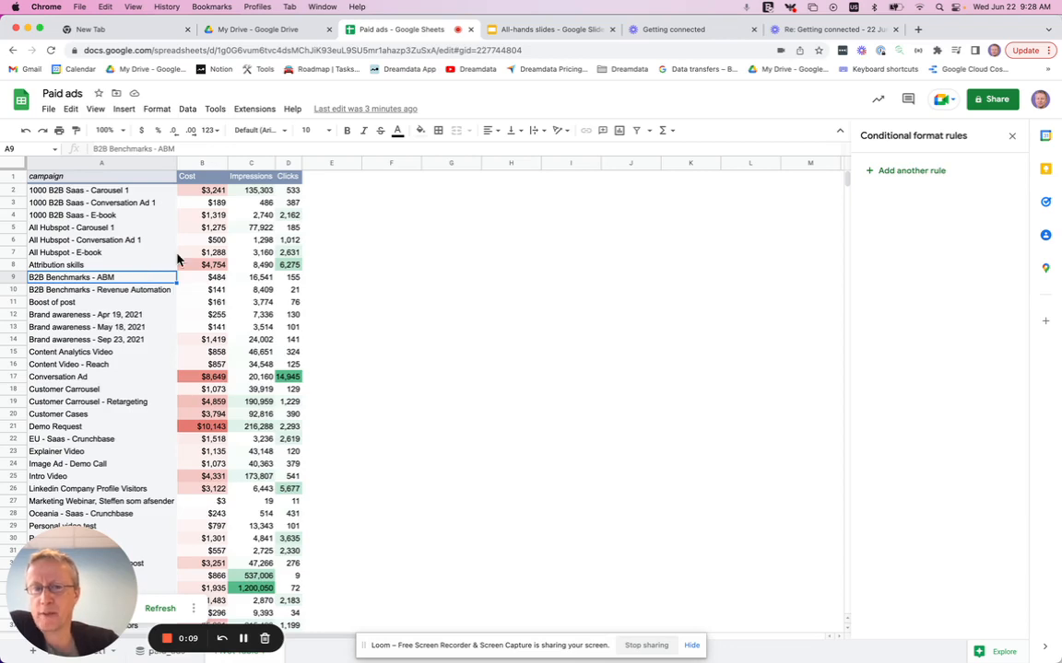
key(Up)
key(Up)
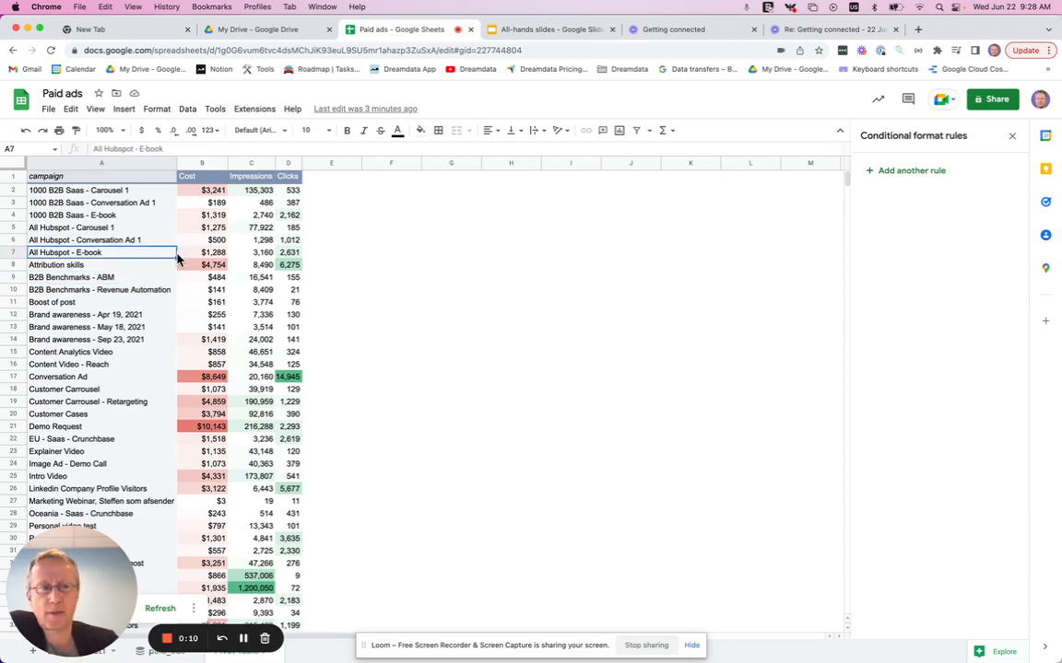
click(1012, 137)
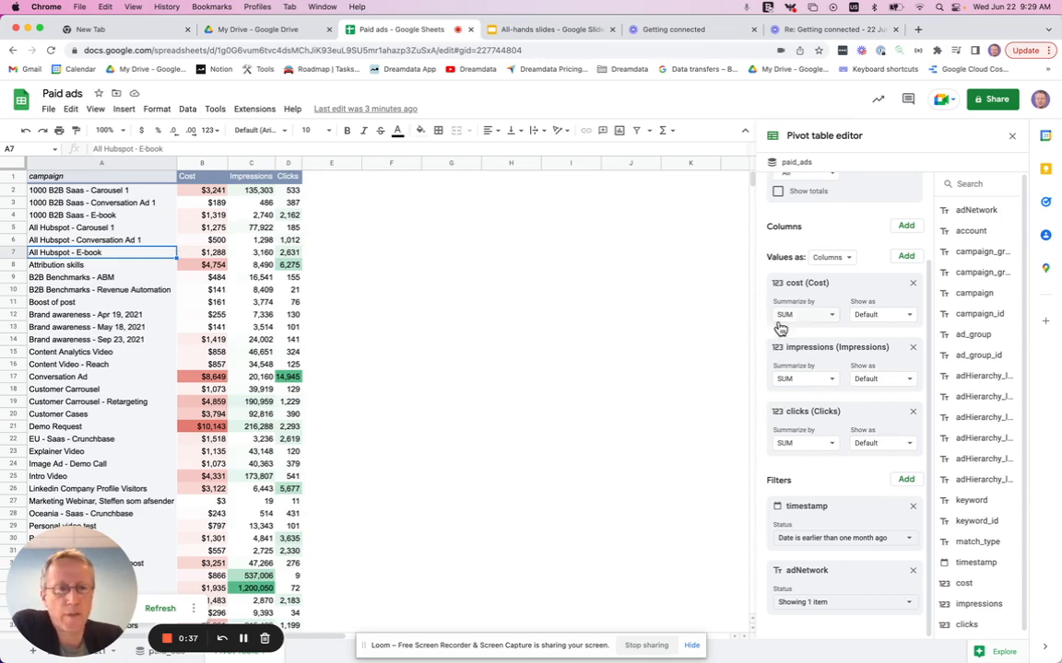
scroll(778, 327, up, 3)
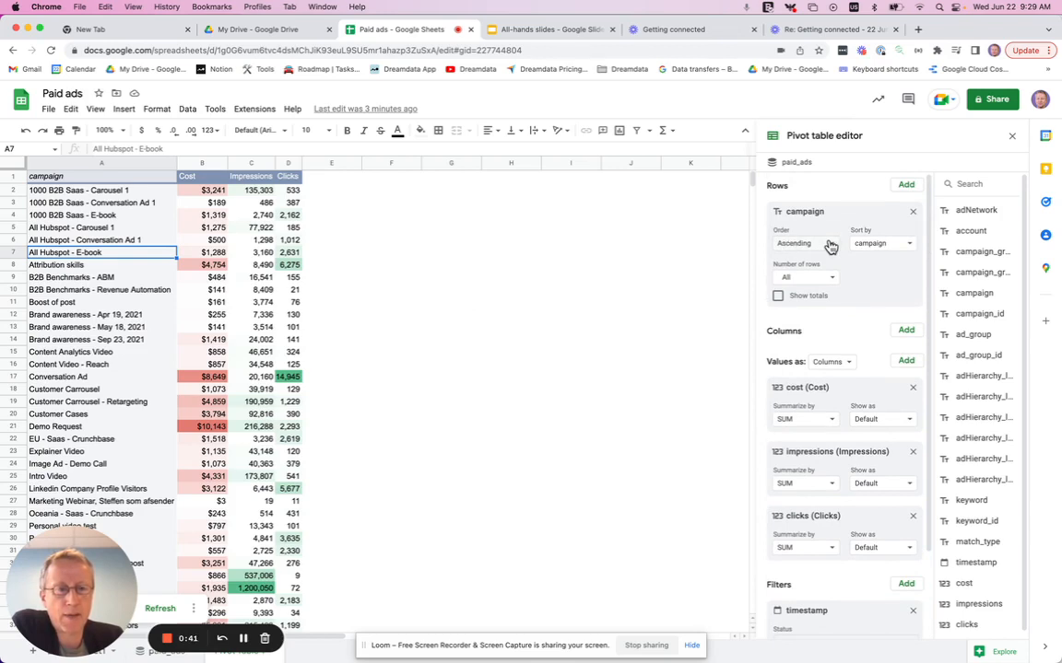
click(800, 243)
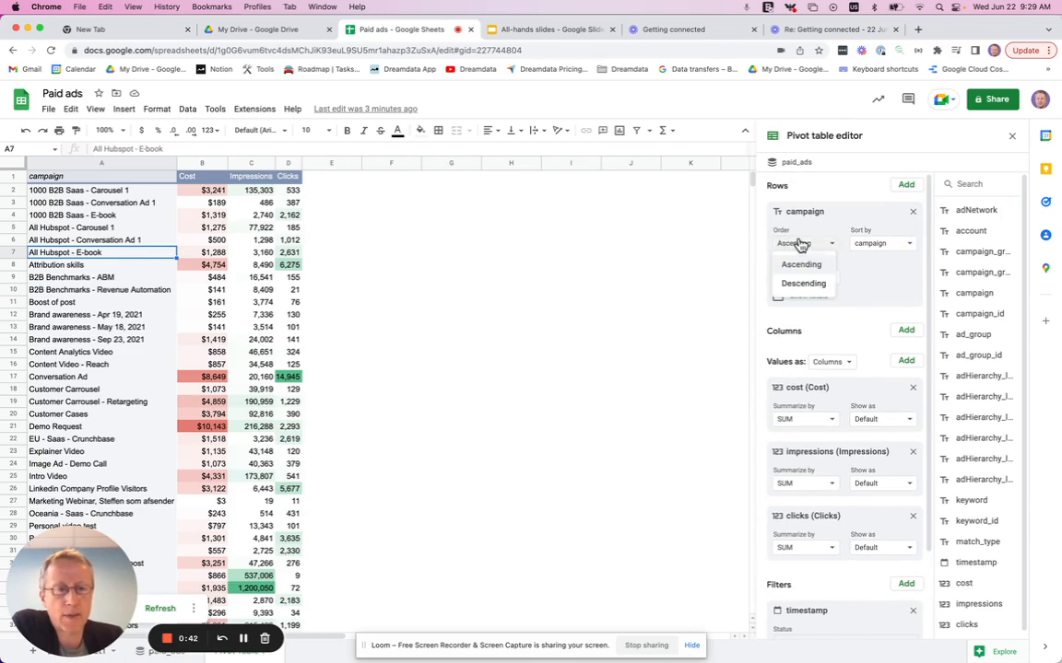
click(820, 284)
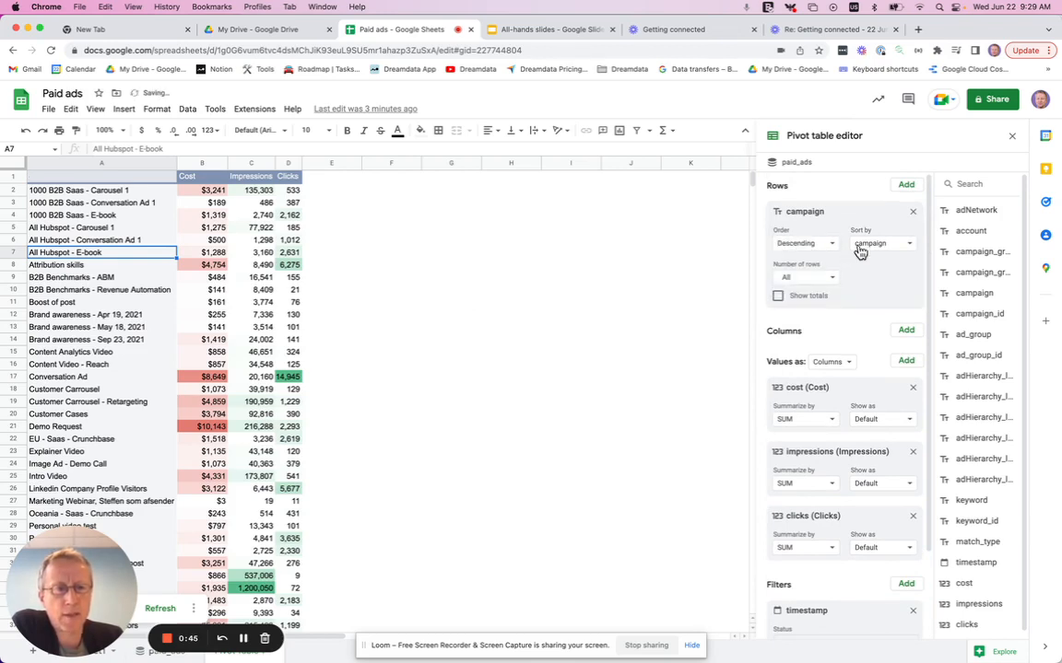
click(878, 244)
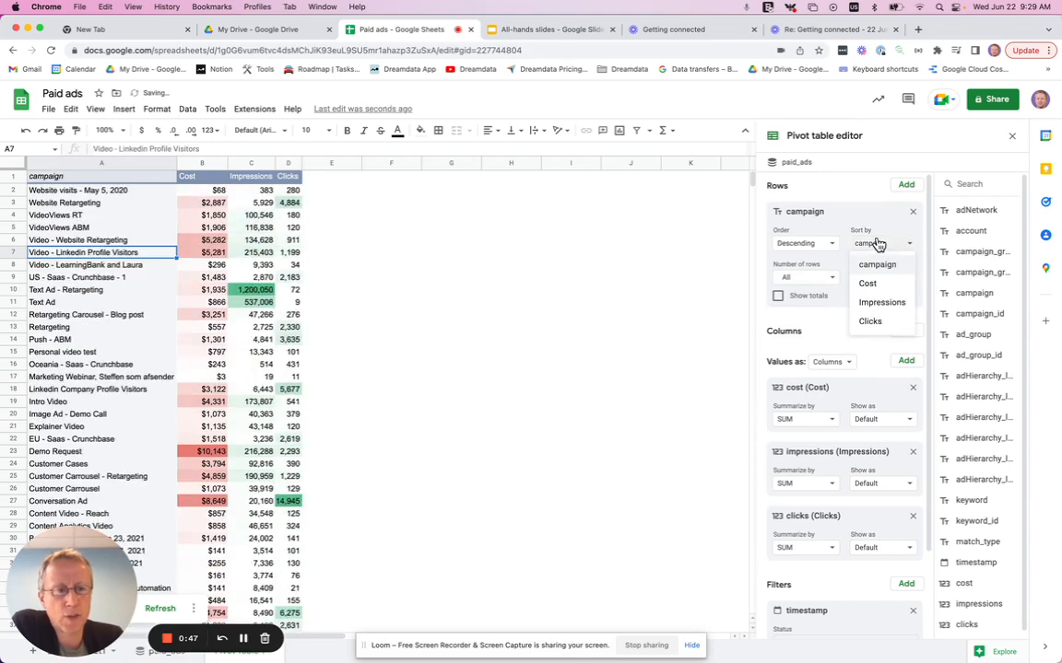
click(868, 285)
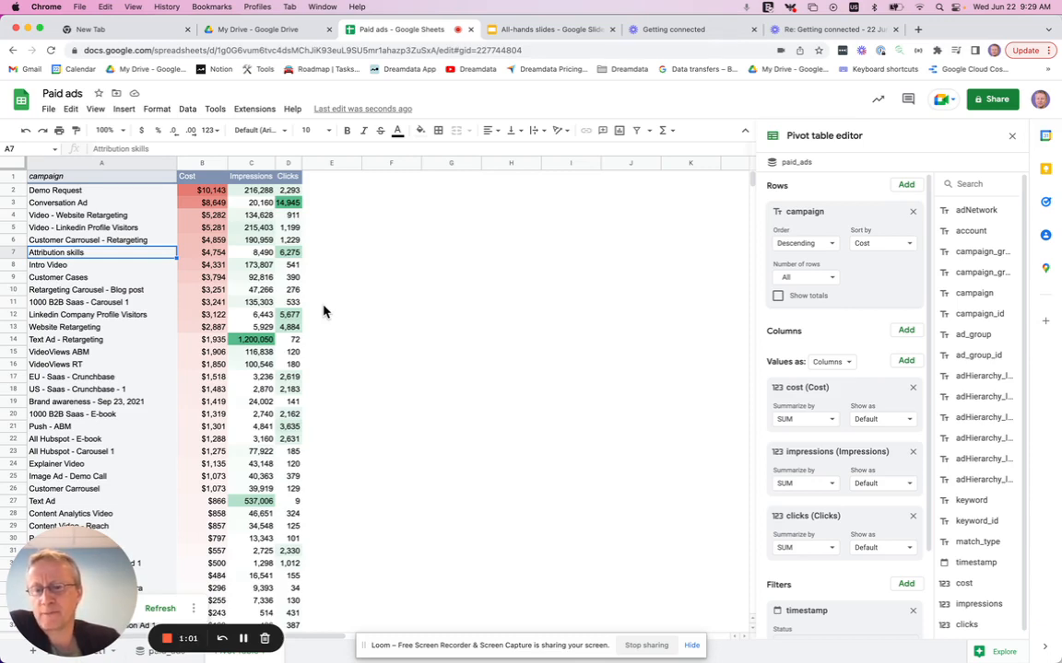
- Open the sort field choices for the pivot table's campaign rows
click(879, 247)
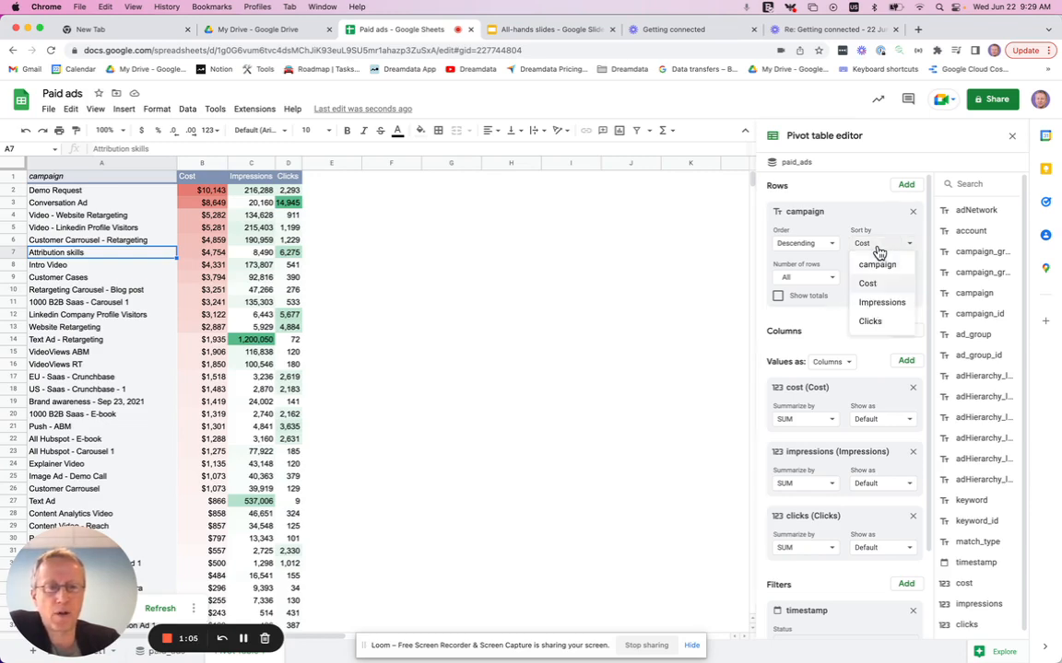